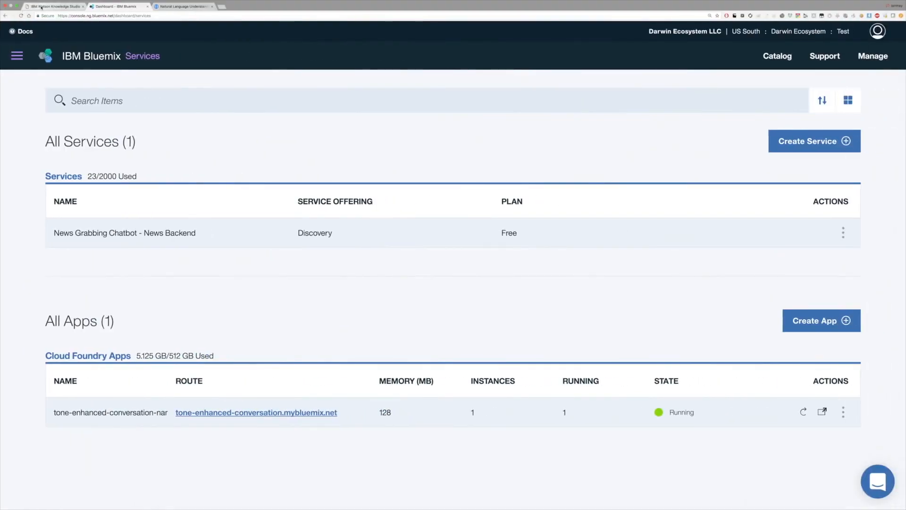
In Watson Knowledge Studio, create a project named "date ks project" with English as the language of documents
click(41, 7)
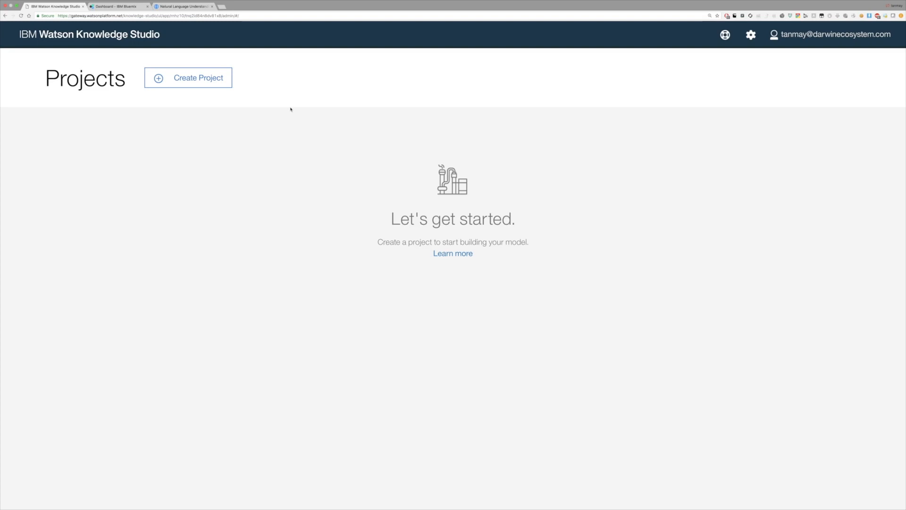
click(178, 73)
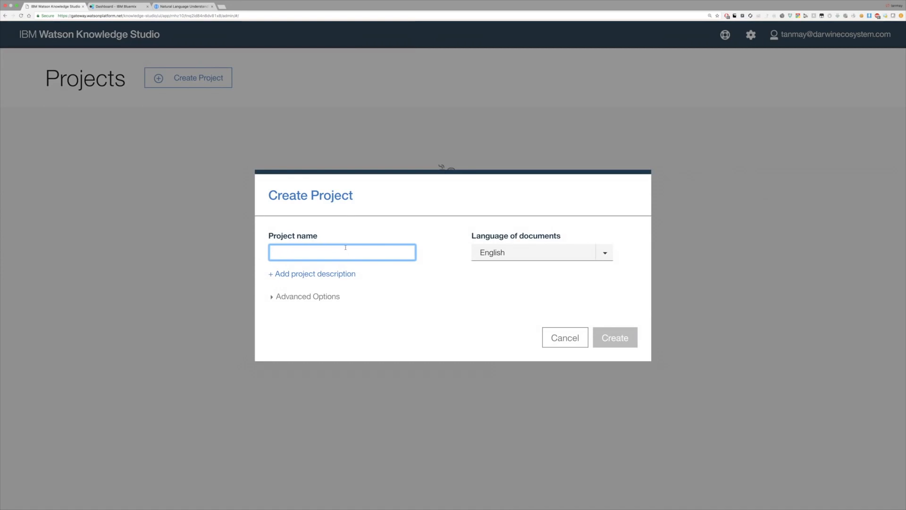
text(date ks oro)
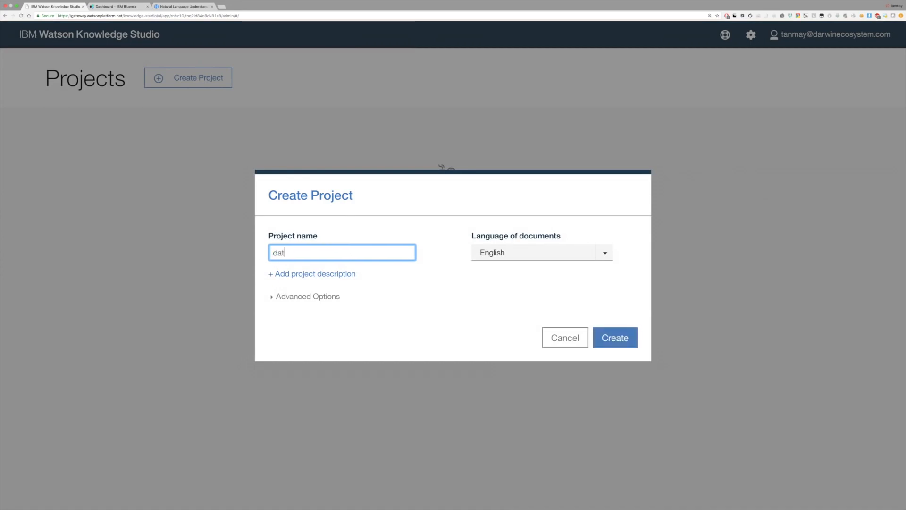
key(BackSpace)
key(BackSpace)
key(BackSpace)
text(projec)
click(526, 255)
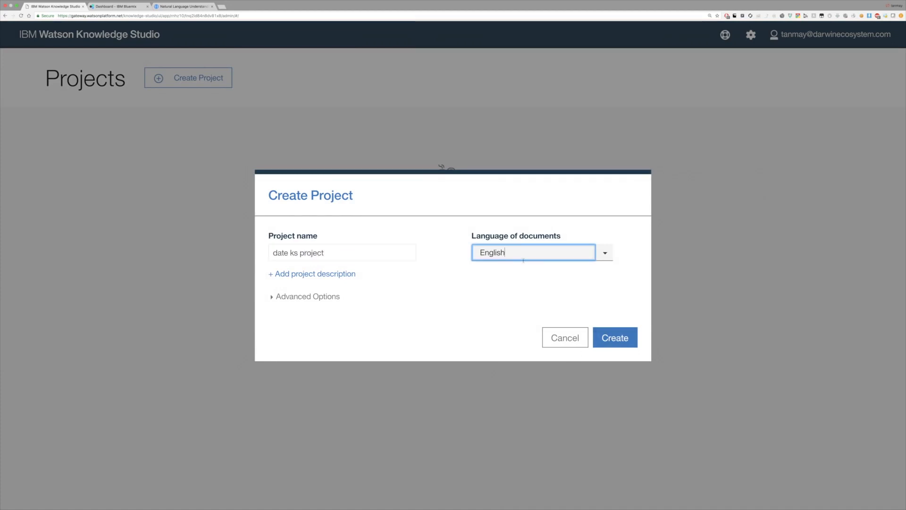
click(606, 253)
click(607, 255)
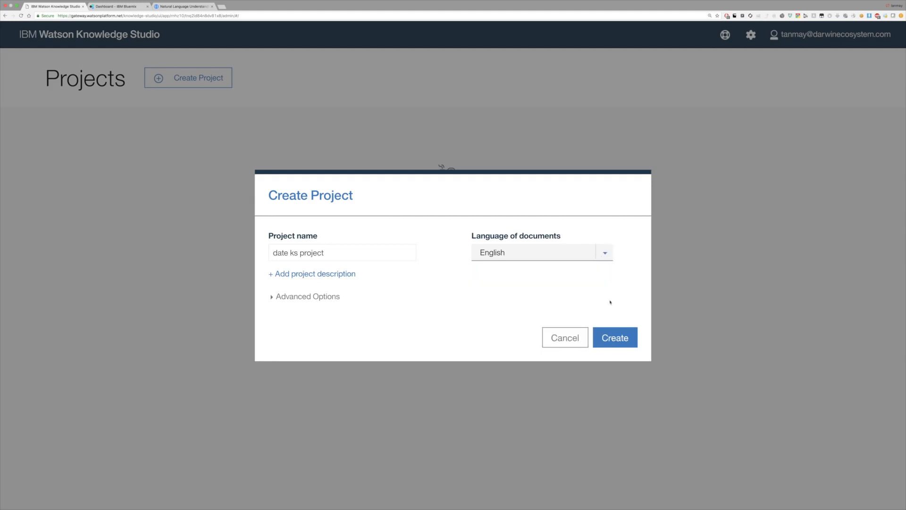
click(612, 338)
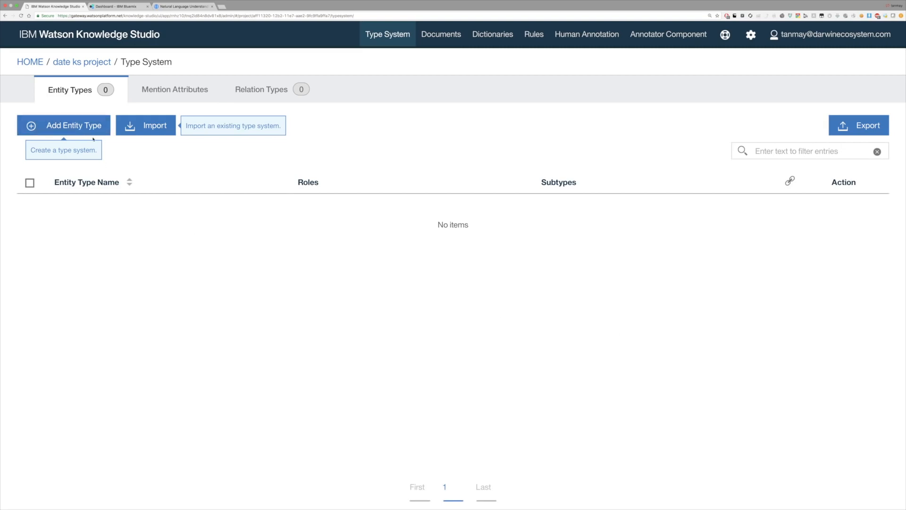
Add an entity type named DATE to the project's type system and save it
click(57, 130)
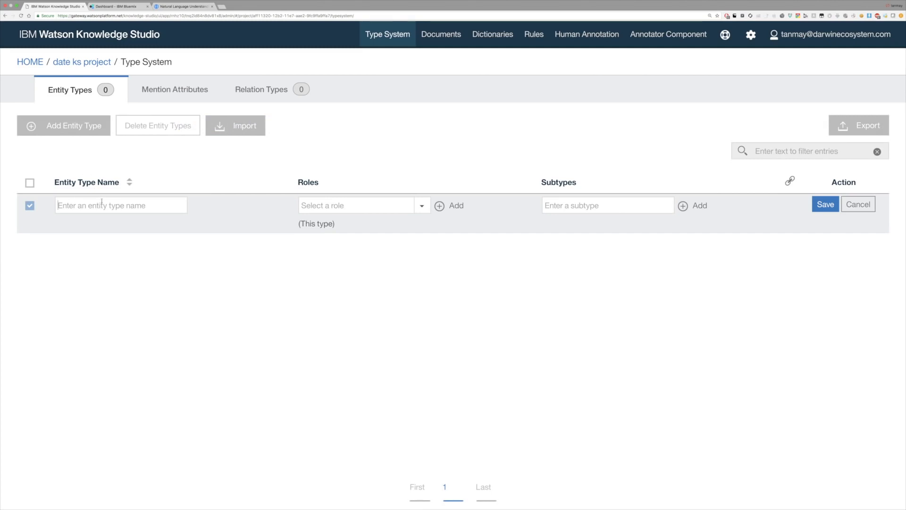
text(DATE)
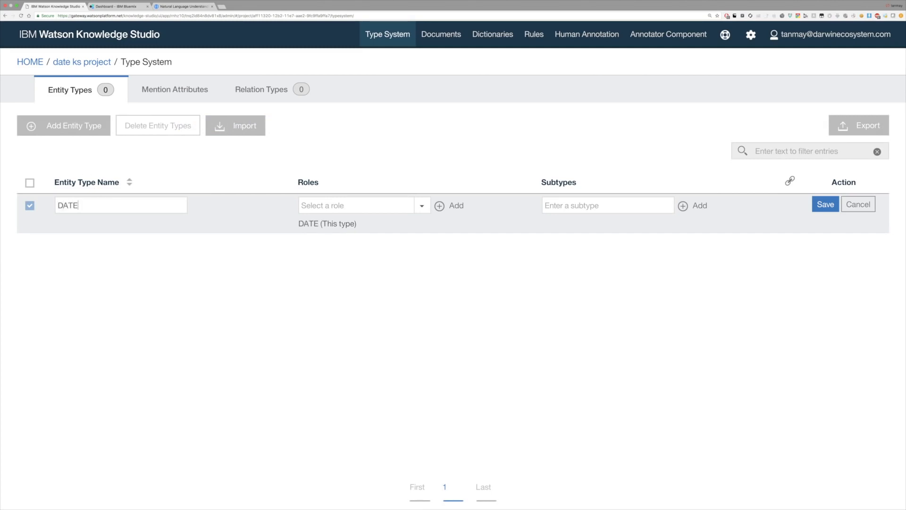
double_click(108, 206)
click(825, 205)
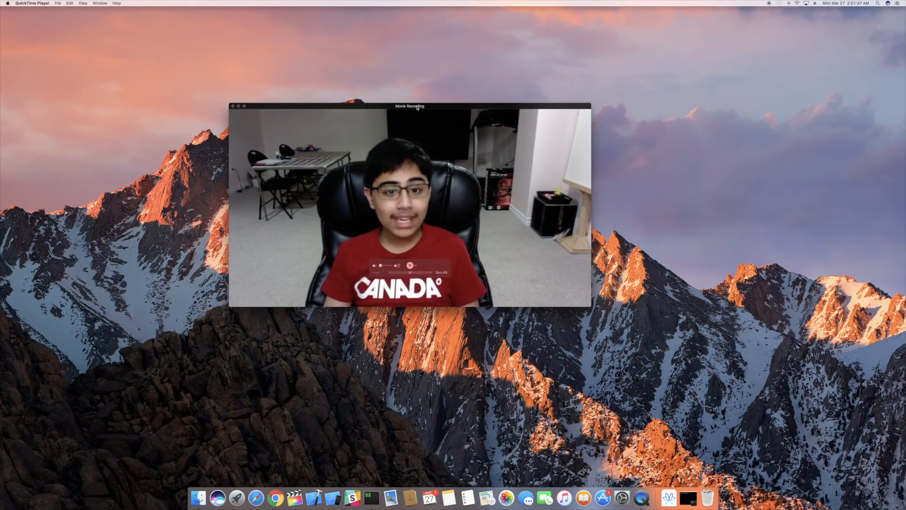
Switch to the desktop and preview the sentences in the knowledgestudio_trainingdata file
drag(417, 109, 443, 221)
click(442, 208)
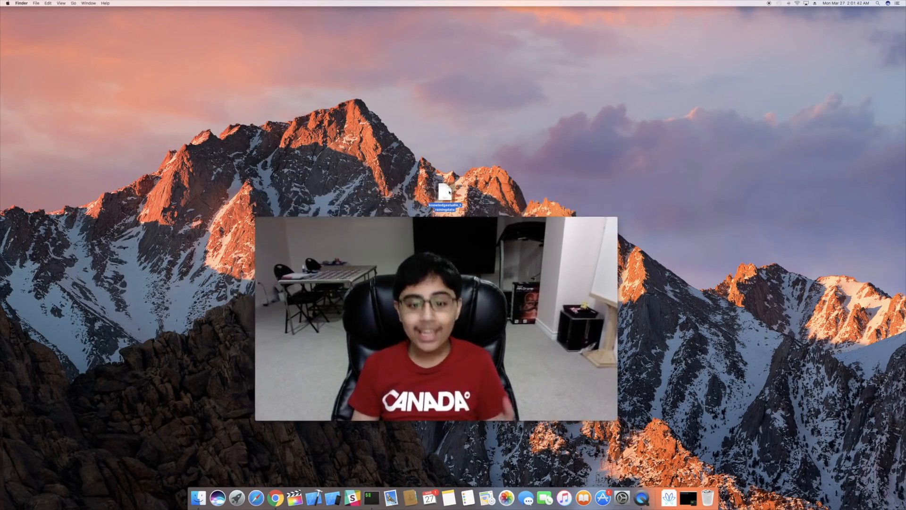
key(space)
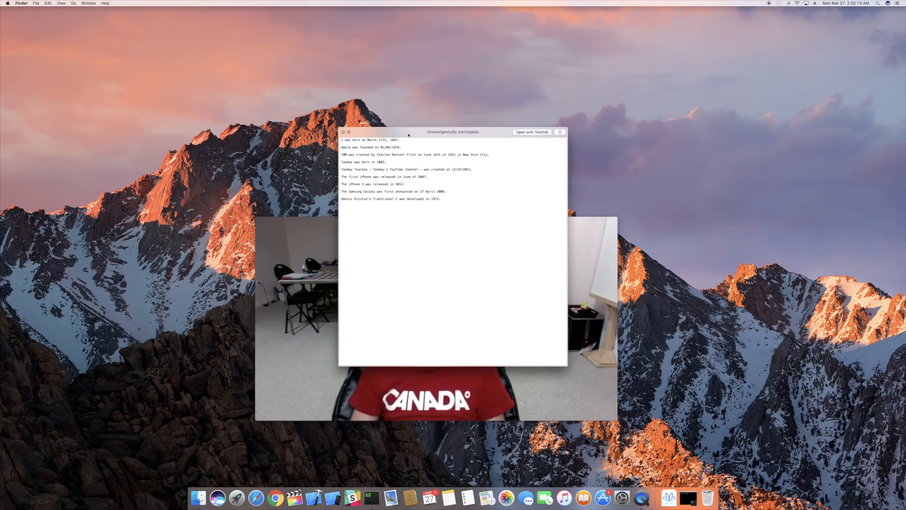
drag(408, 136, 676, 117)
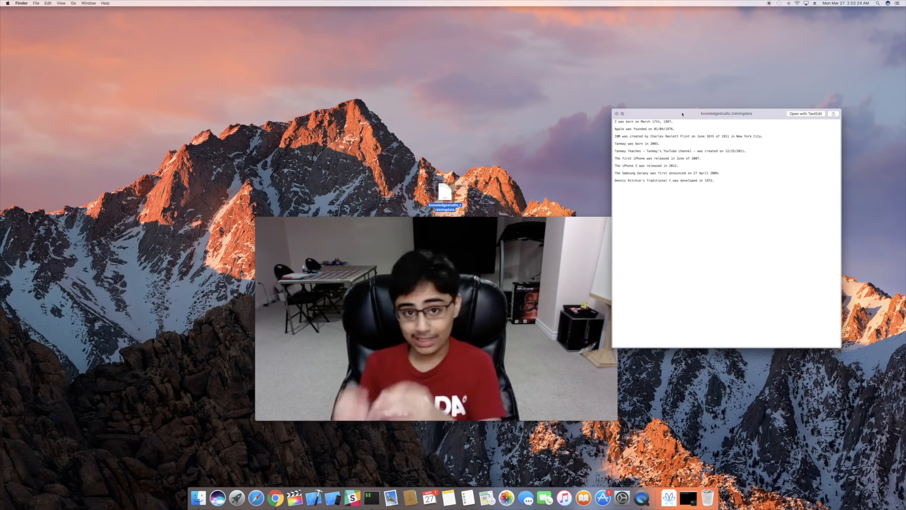
key(space)
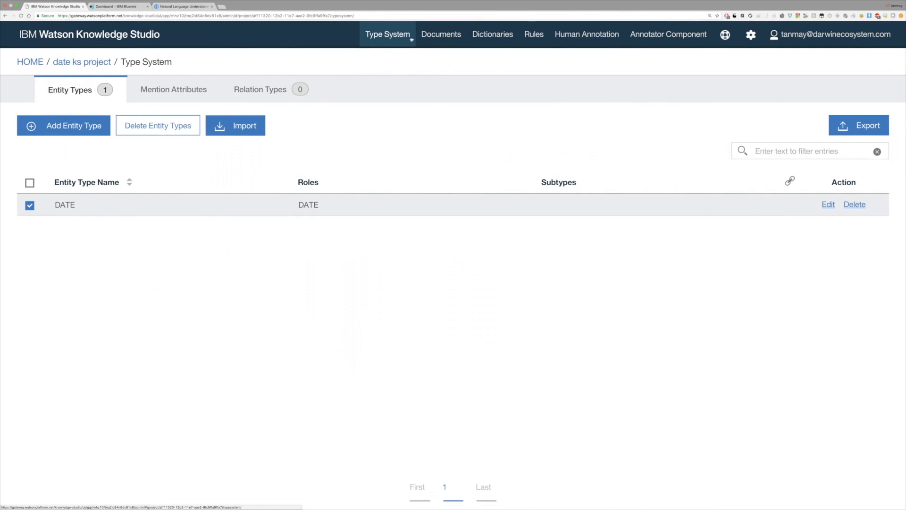
Import knowledgestudio_trainingdata.txt from the Desktop folder as a document set in the date ks project
click(437, 41)
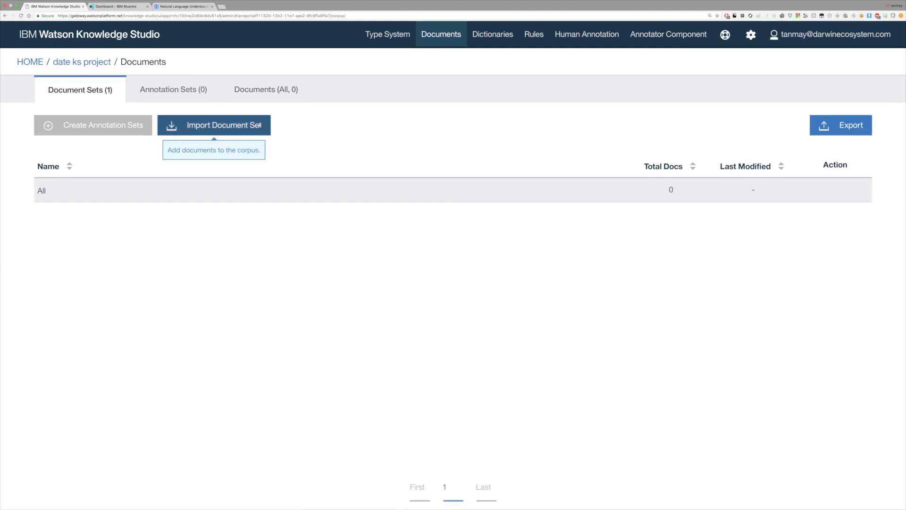
click(203, 130)
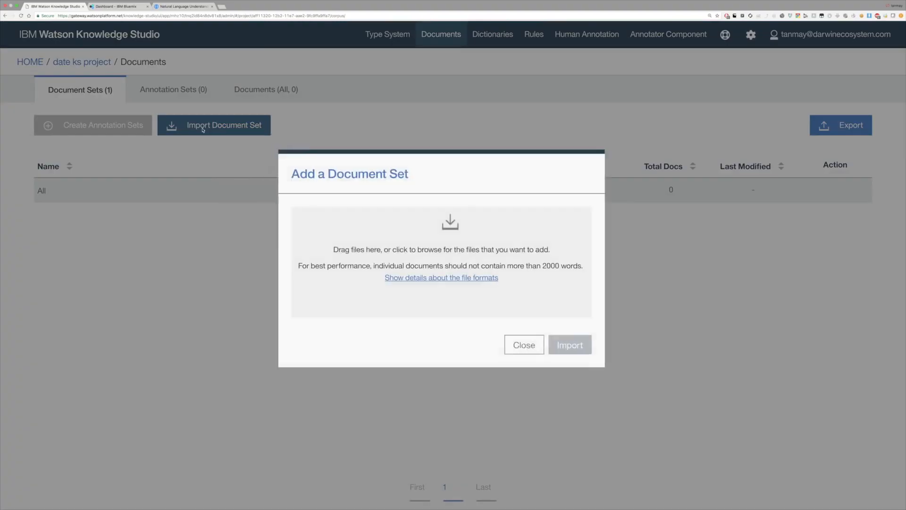
click(396, 226)
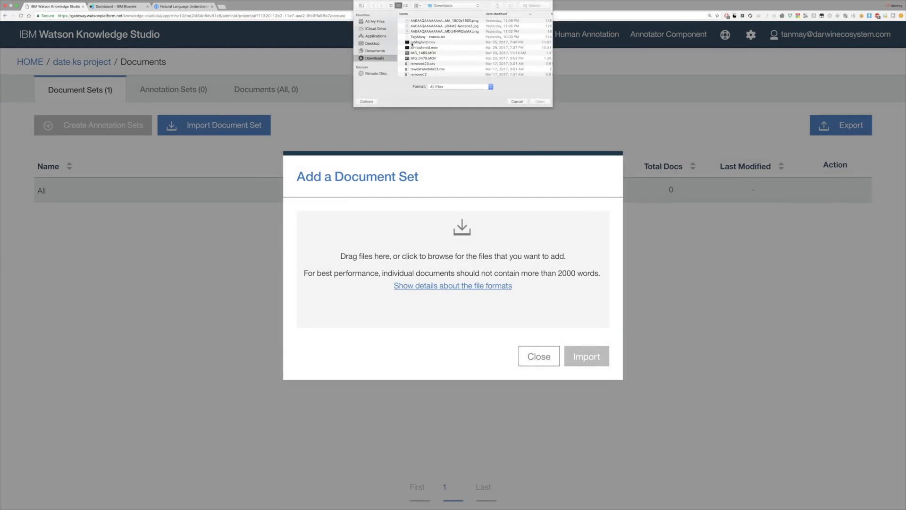
click(375, 51)
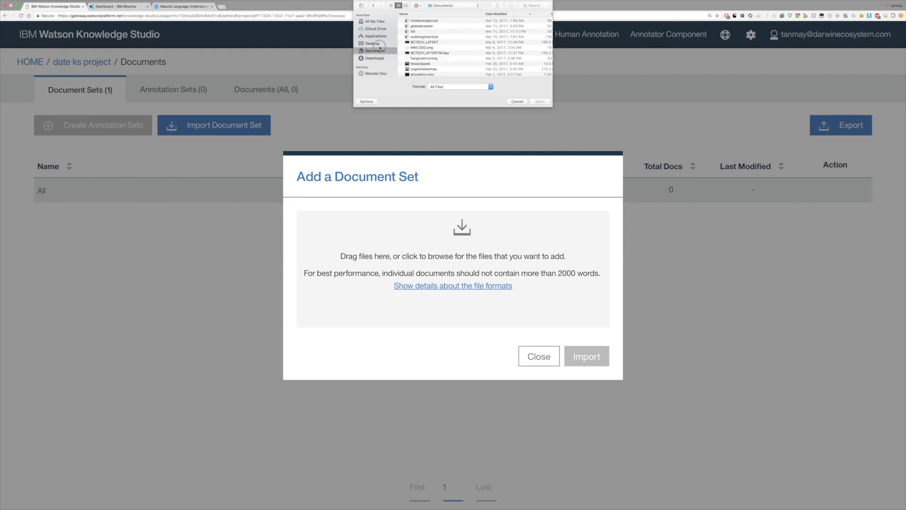
click(373, 43)
click(423, 21)
double_click(422, 21)
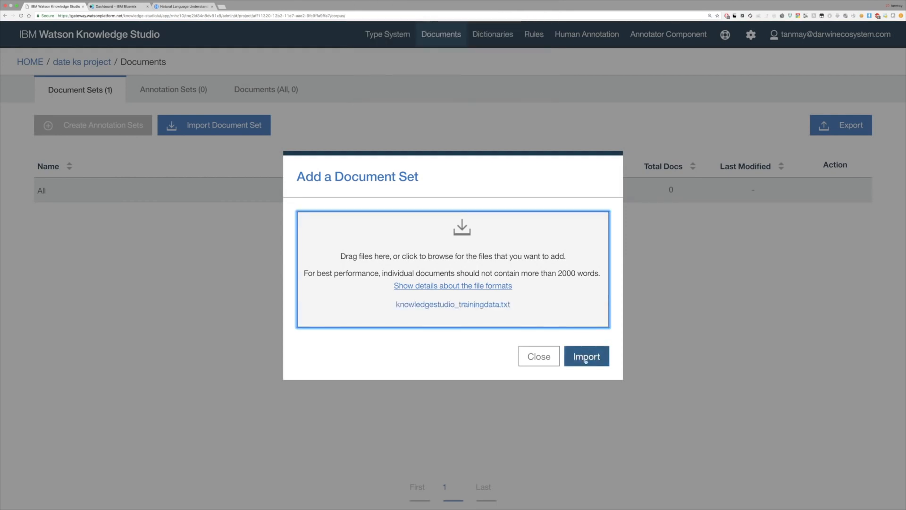
click(587, 362)
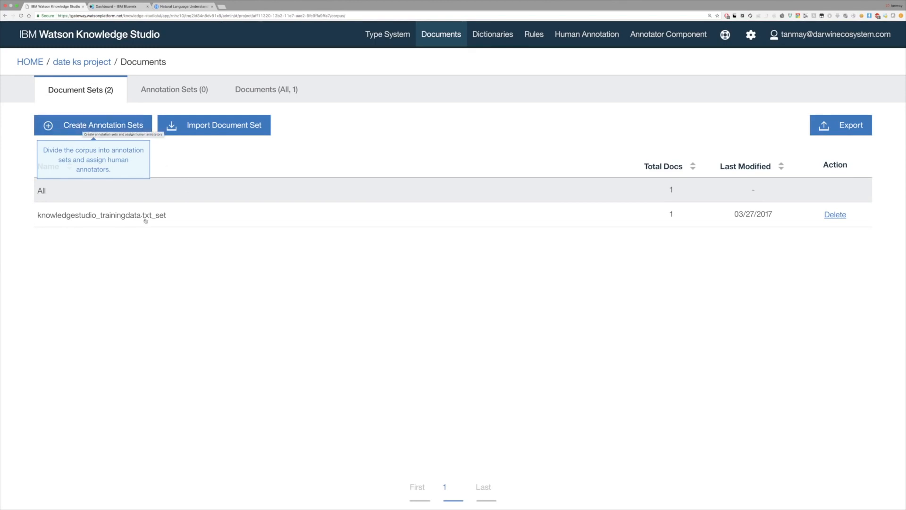
Generate an annotation set named DATE ANNOTATOR from all documents and assign it to the available human annotator
click(117, 129)
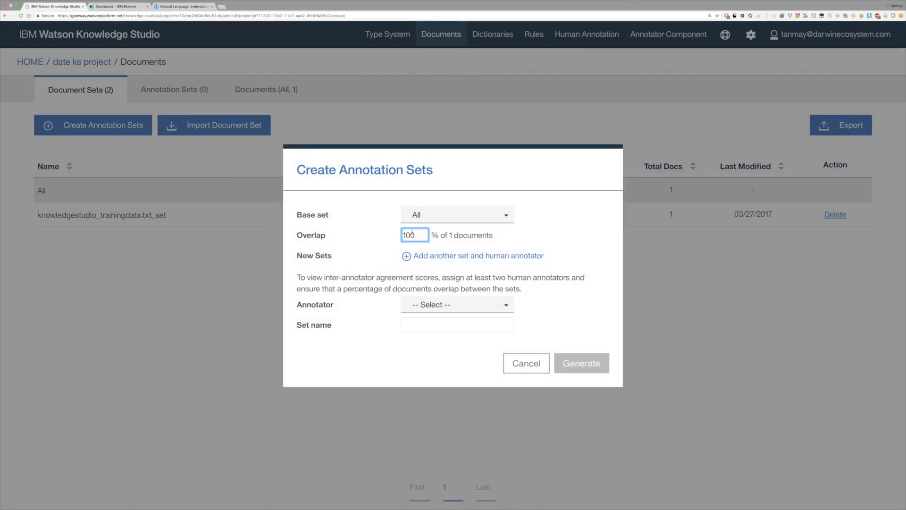
drag(416, 235, 403, 234)
click(453, 235)
click(442, 302)
click(435, 344)
click(437, 326)
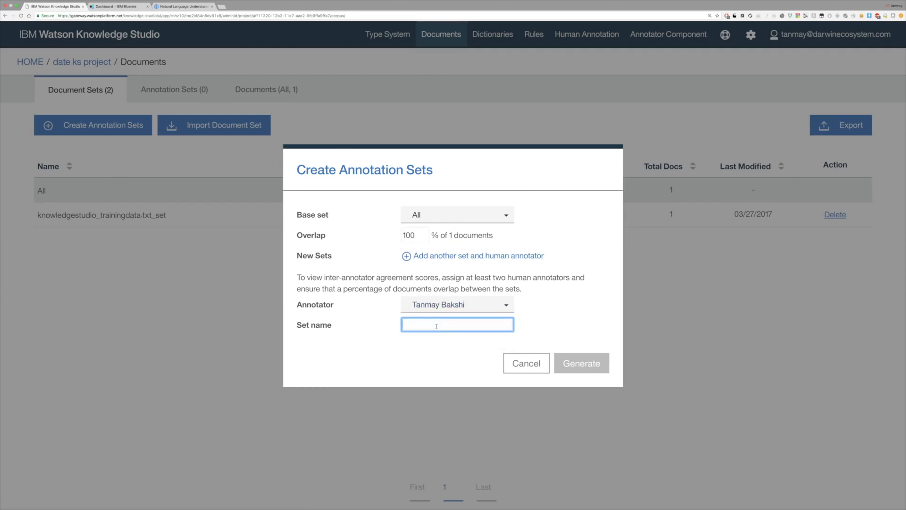
text(DATE ANN)
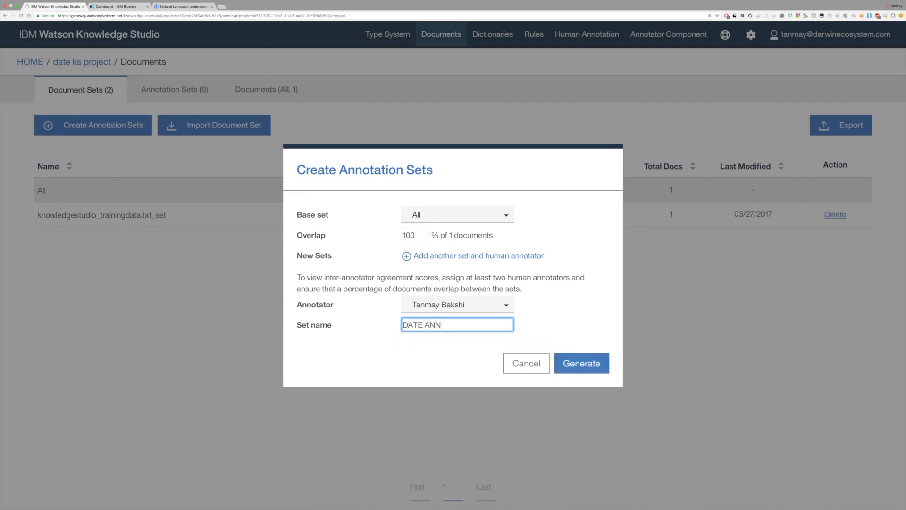
text(OTATOR)
key(super+a)
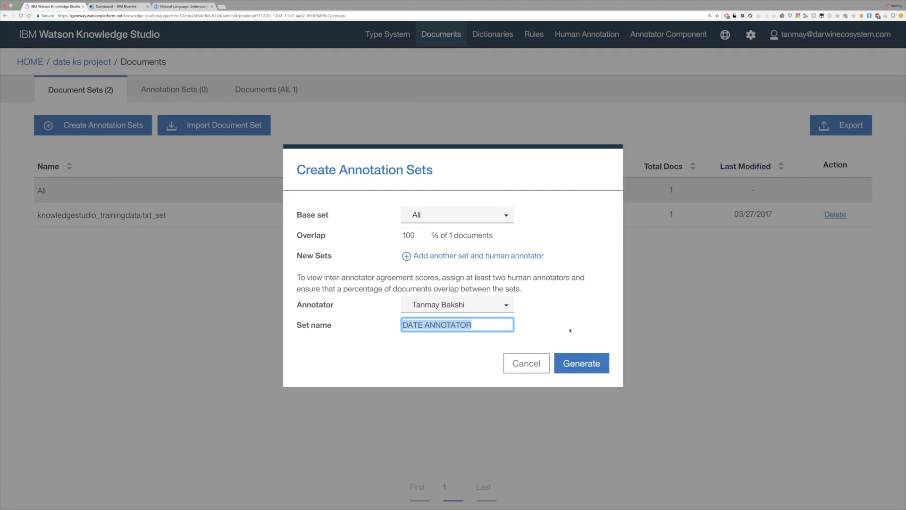
click(573, 360)
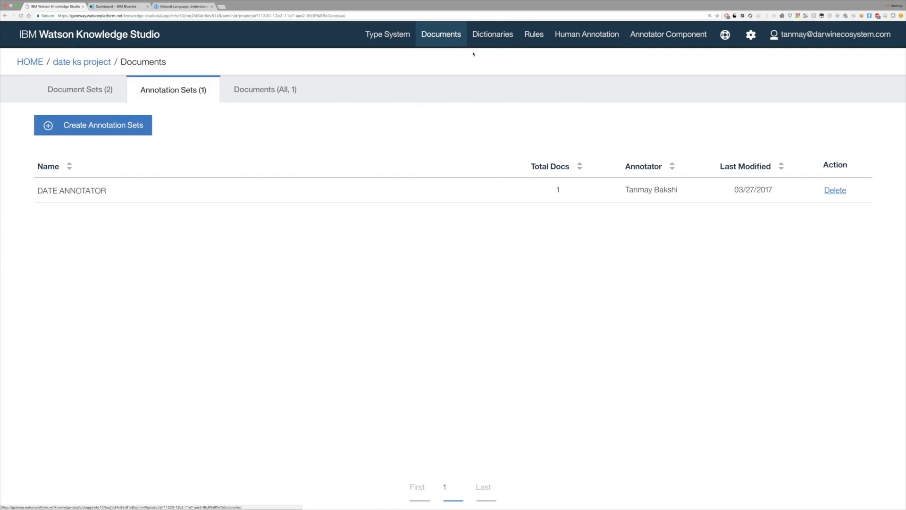
Create a human annotation task titled DATE ANNOTATION TASK that includes the DATE ANNOTATOR annotation set
click(572, 36)
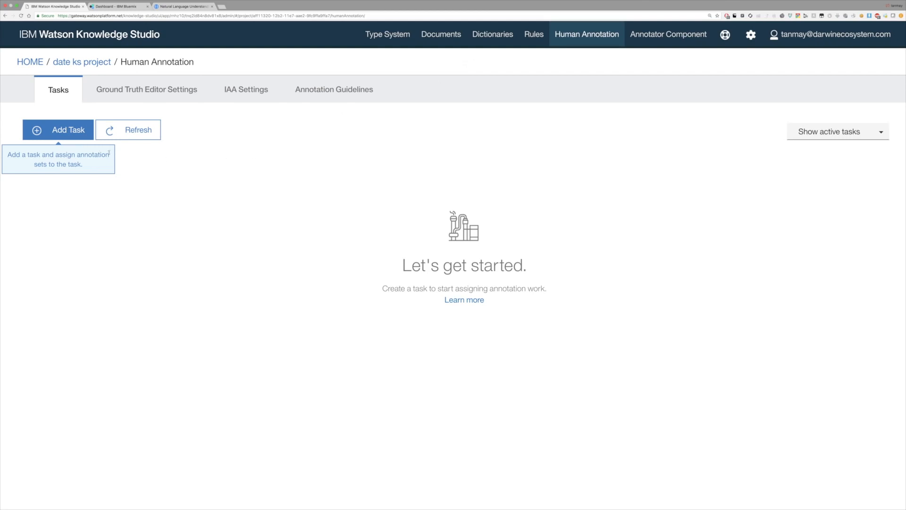
click(70, 134)
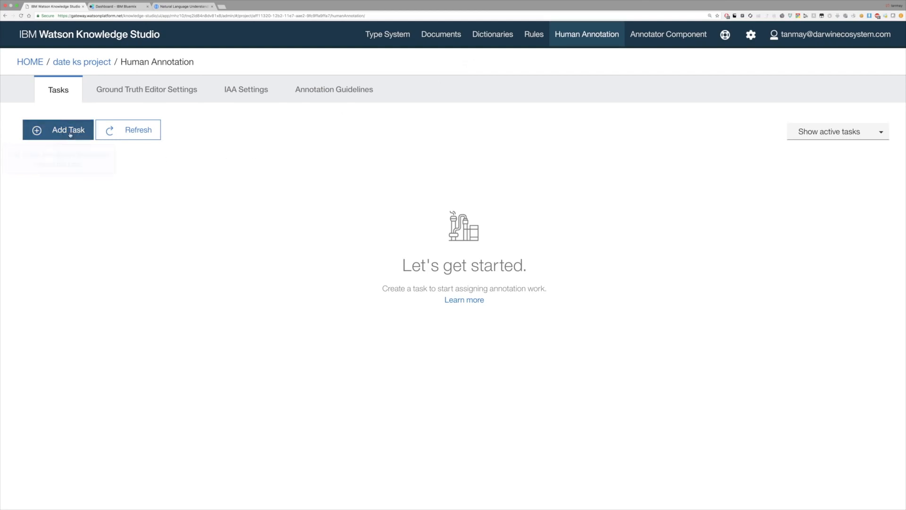
click(93, 181)
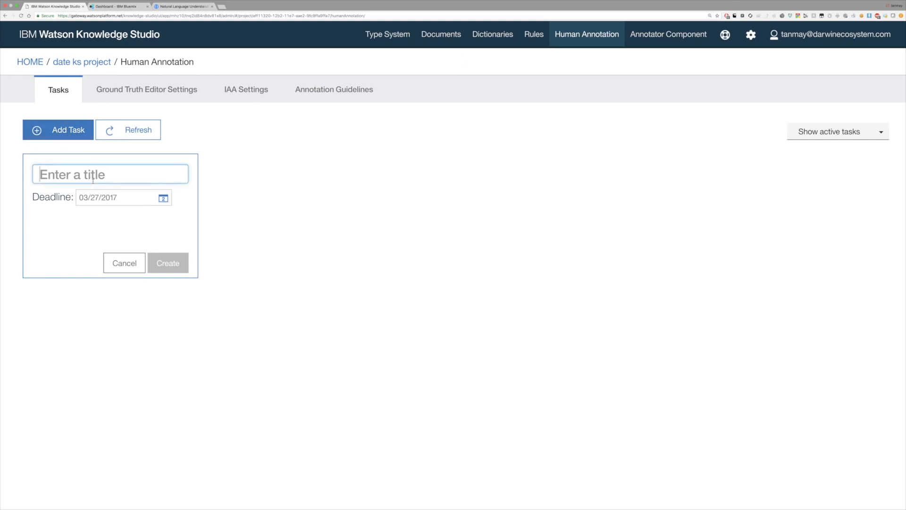
text(DATE ANNOTA)
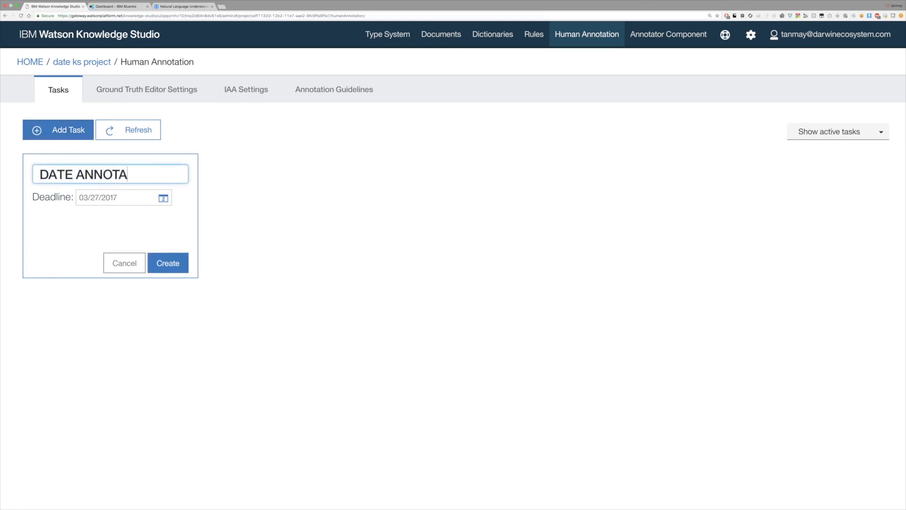
text(TION TASK)
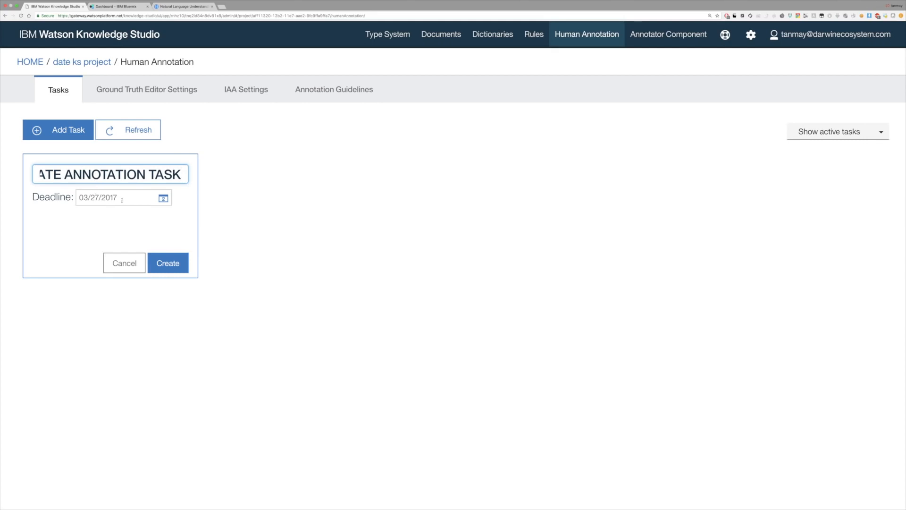
click(174, 258)
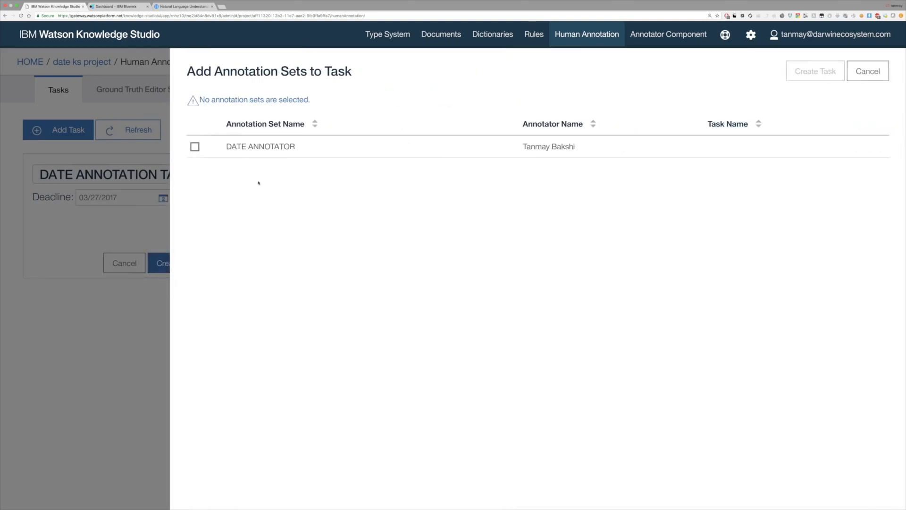
click(195, 147)
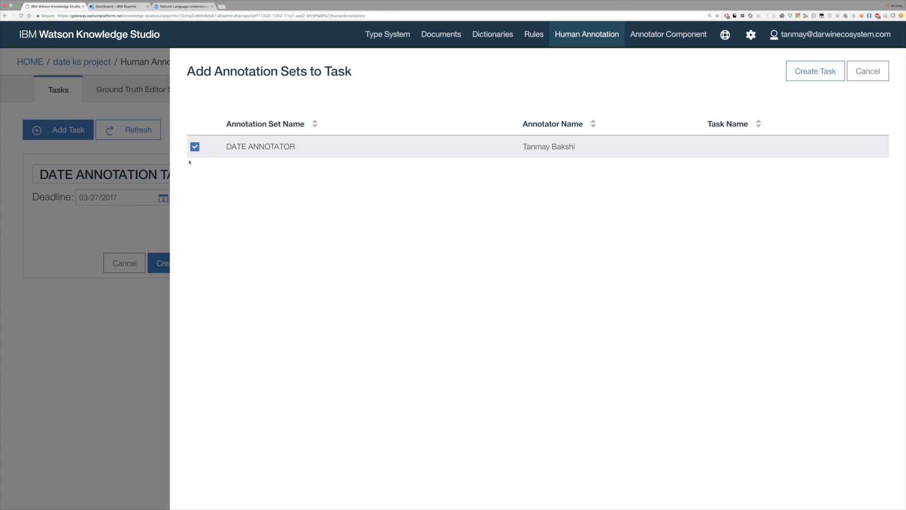
click(792, 75)
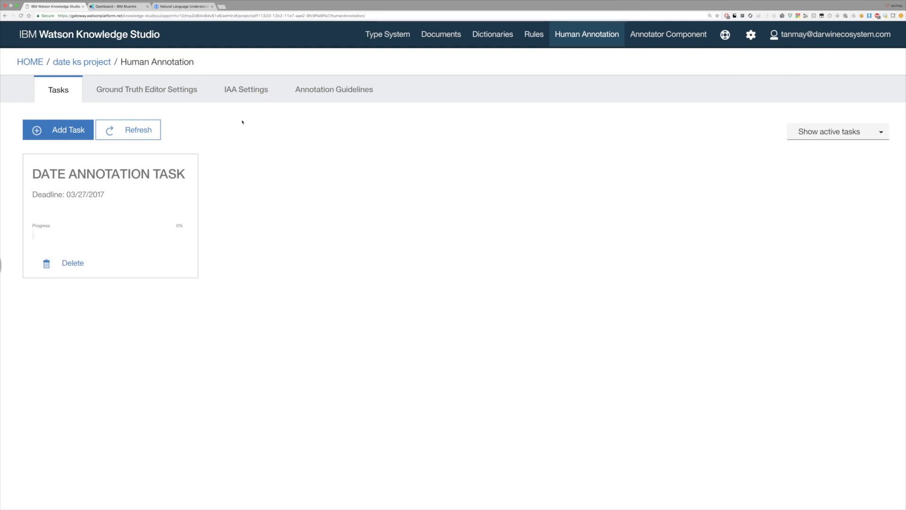
Open knowledgestudio_trainingdata.txt for annotation from the DATE ANNOTATOR set of DATE ANNOTATION TASK
click(165, 172)
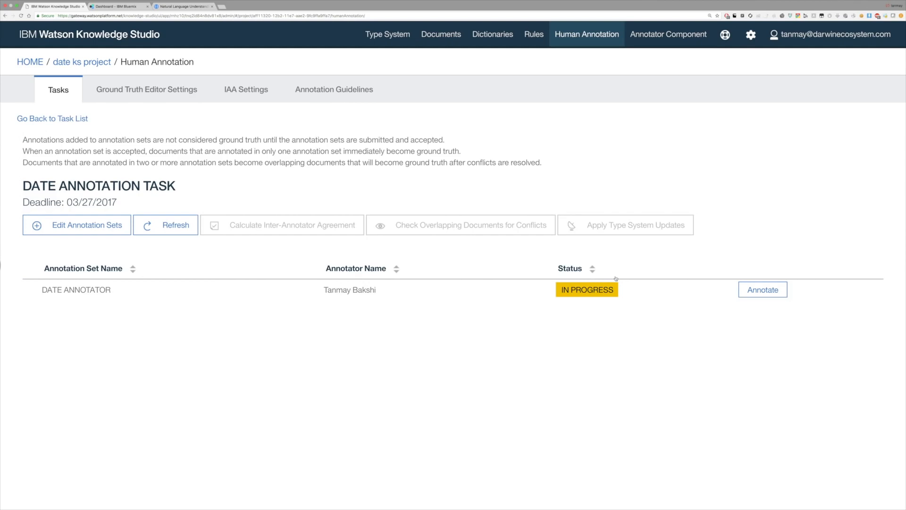
click(759, 291)
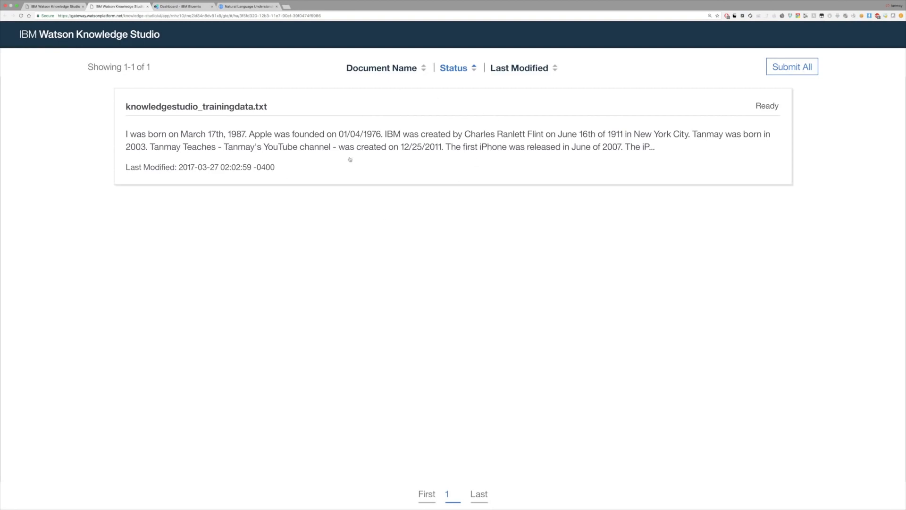
click(258, 109)
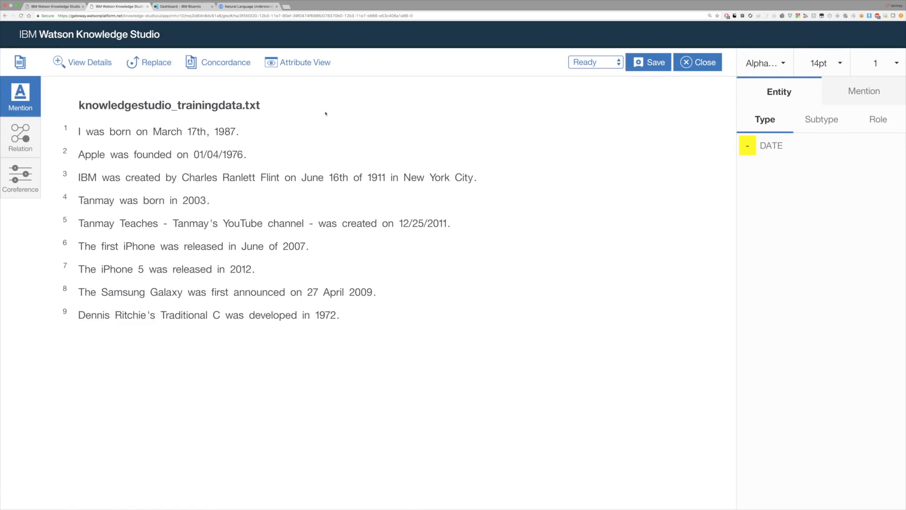
Annotate the full dates in sentences 1 and 2 of the training document as DATE mentions
click(761, 149)
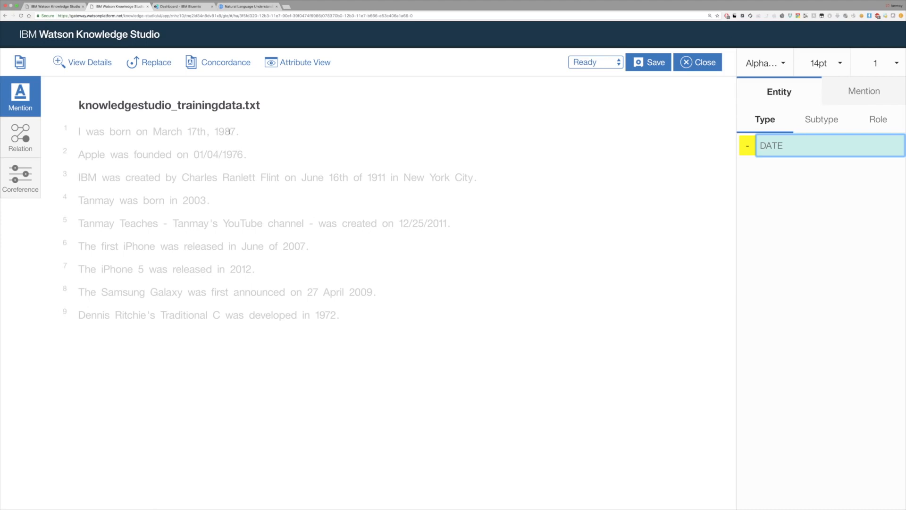
click(163, 131)
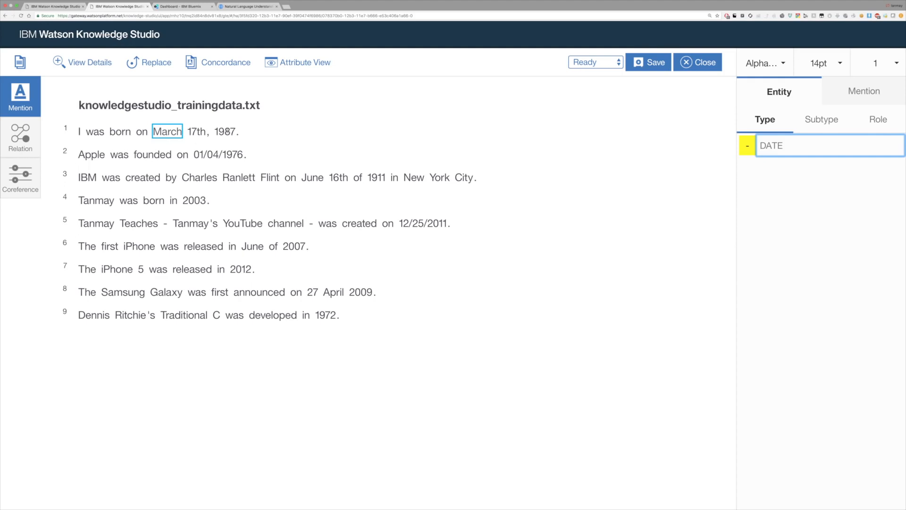
click(227, 132)
key(Return)
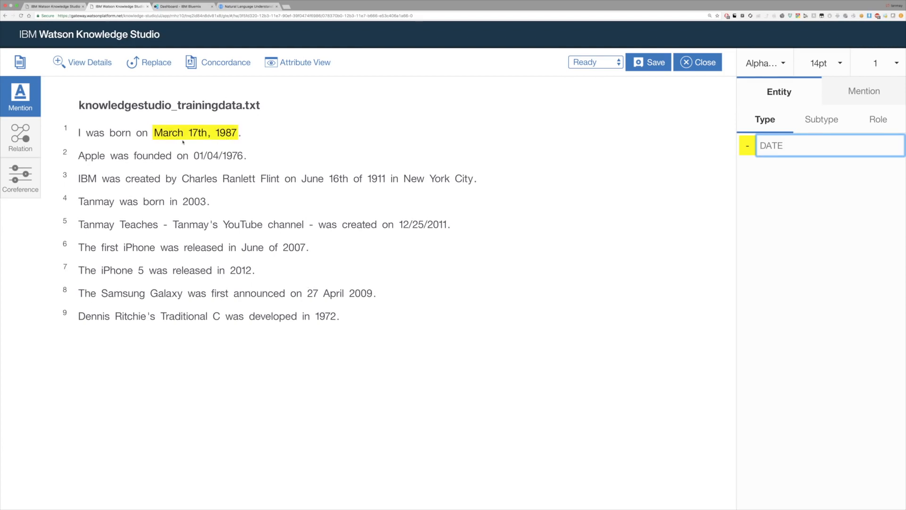
click(202, 156)
key(Return)
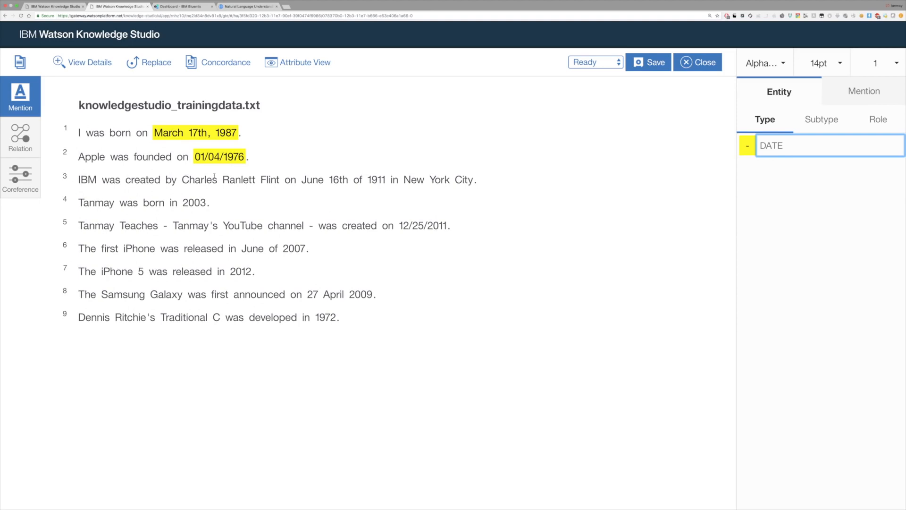
Annotate the date expressions in sentences 3, 4 and 5 as DATE mentions
drag(300, 180, 387, 181)
key(Return)
click(194, 203)
key(Return)
click(423, 227)
key(Return)
Mark "June of 2007", "2012", "27 April 2009" and "1972" in sentences 6 to 9 as DATE mentions
drag(241, 252, 308, 251)
key(Return)
click(241, 274)
key(Return)
drag(308, 300, 374, 301)
key(Return)
click(326, 324)
key(Return)
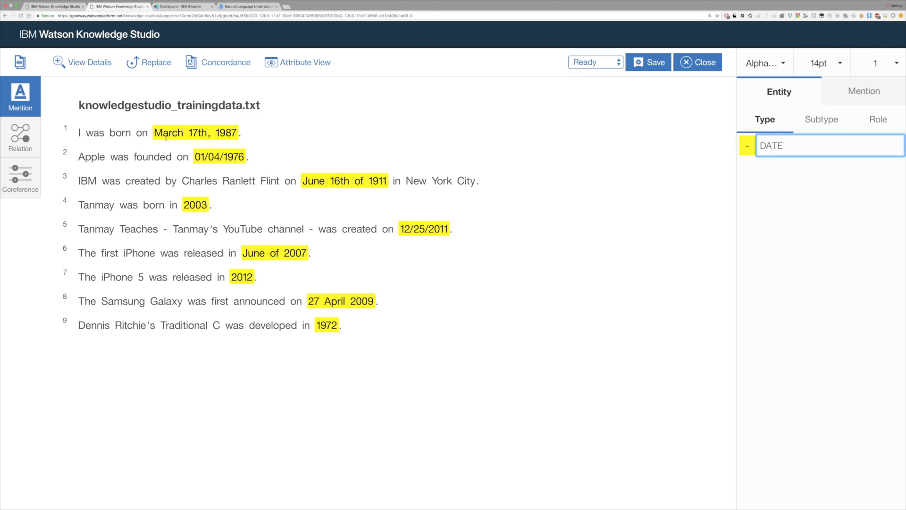
Save the annotated training document and submit all assigned documents of the annotation set
click(646, 66)
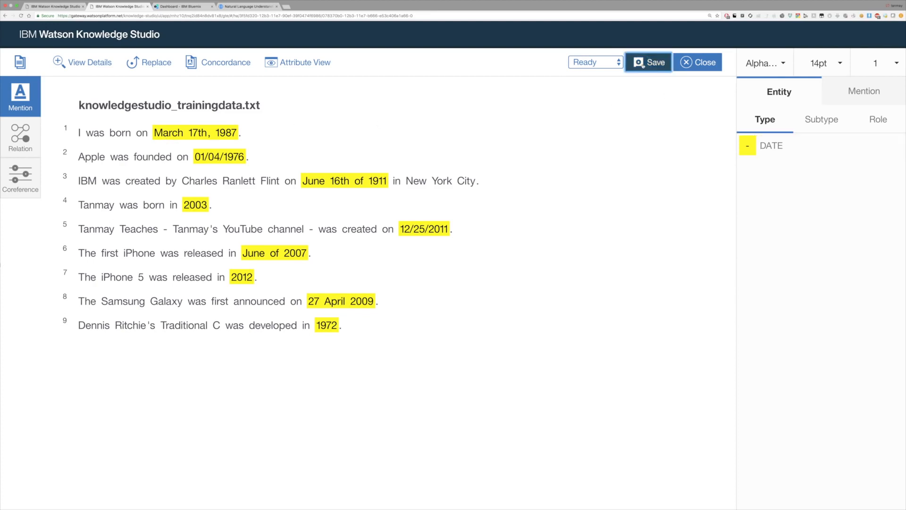
click(702, 71)
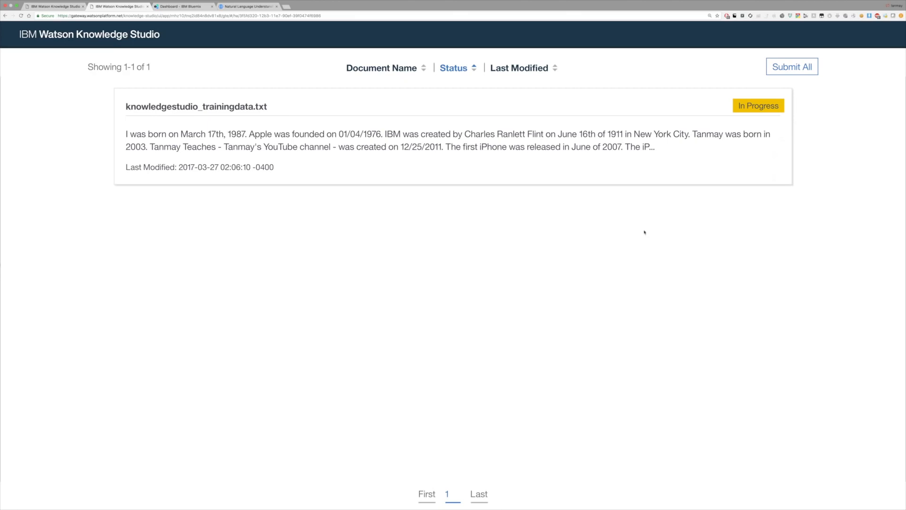
click(800, 69)
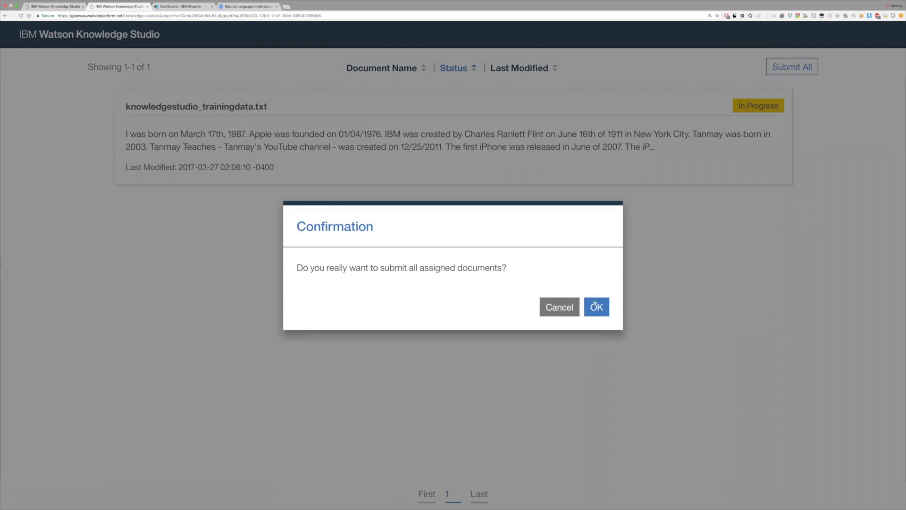
click(594, 302)
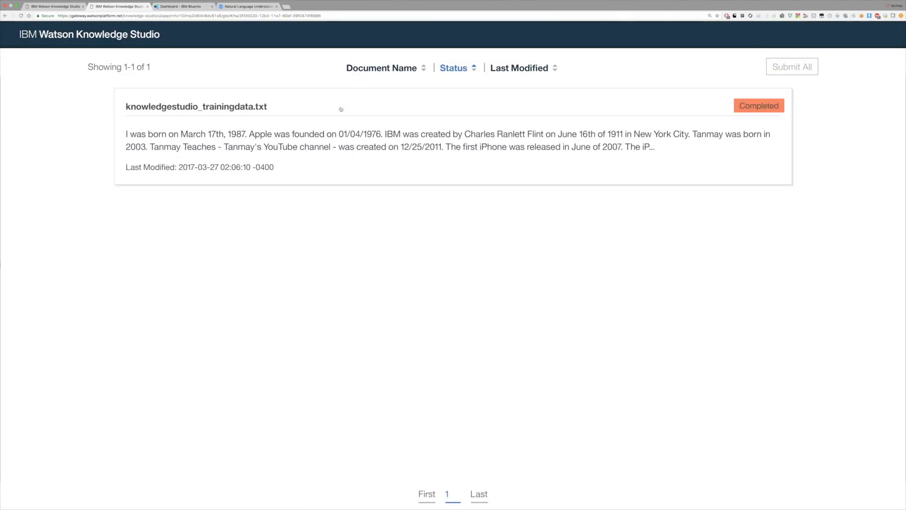
click(147, 6)
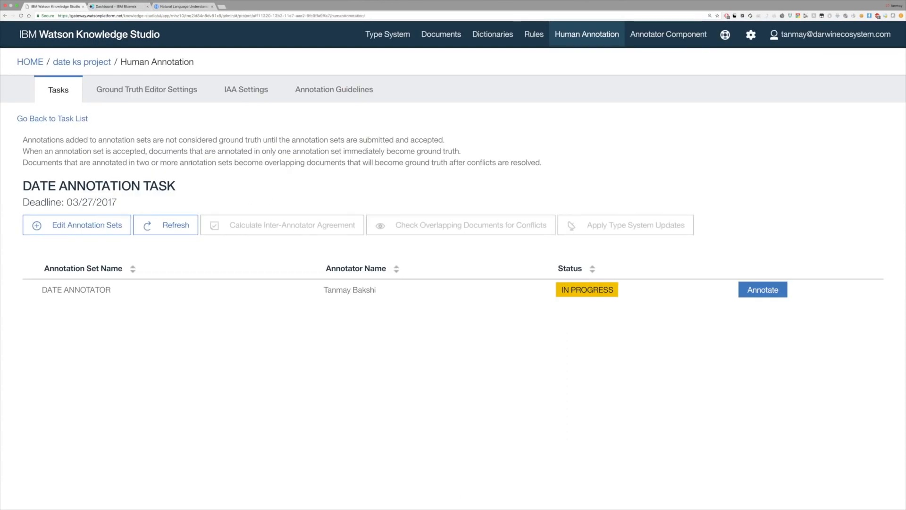
Refresh DATE ANNOTATION TASK and accept the submitted DATE ANNOTATOR annotation set
click(172, 225)
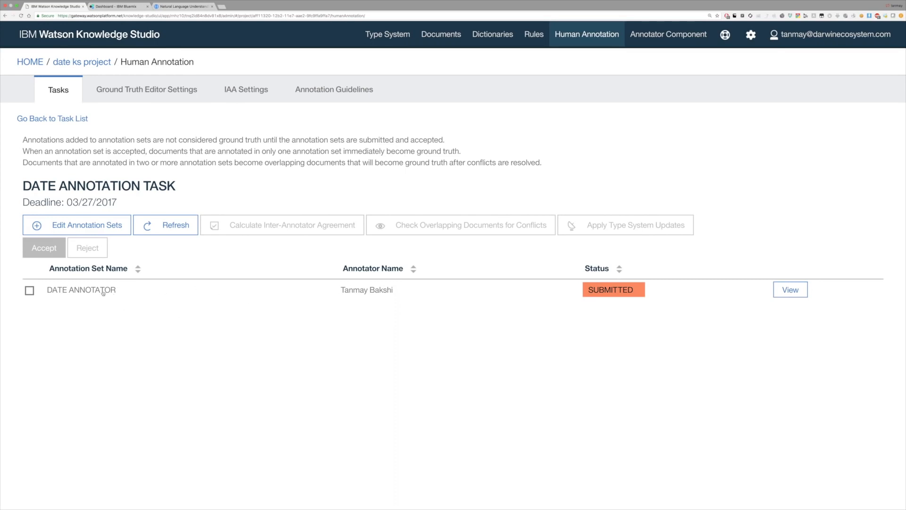
click(29, 291)
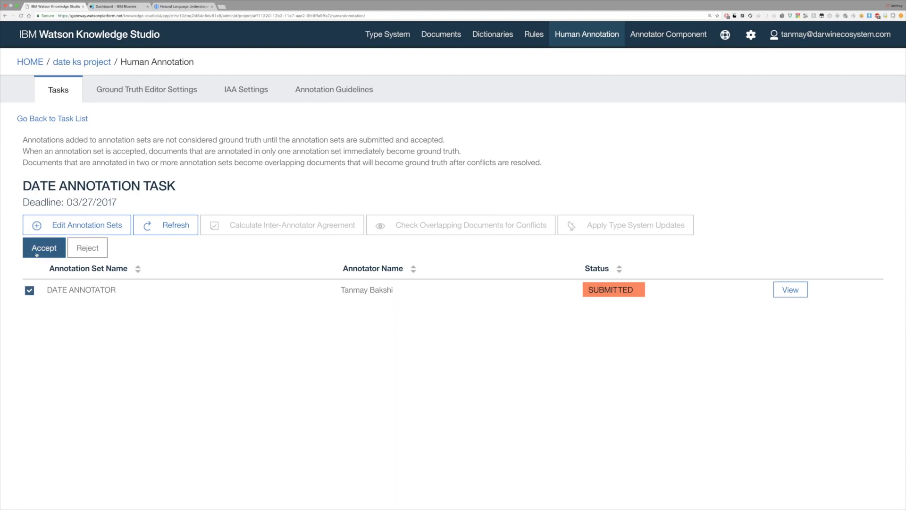
click(36, 254)
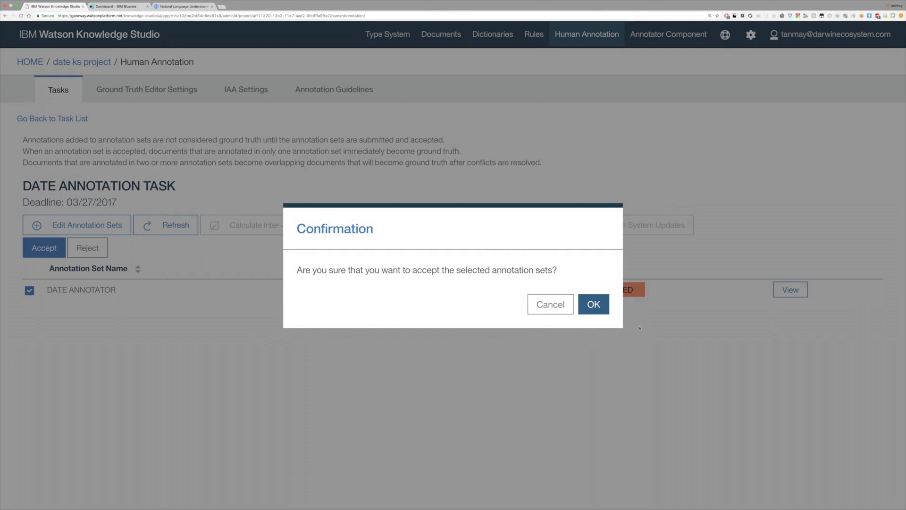
click(593, 305)
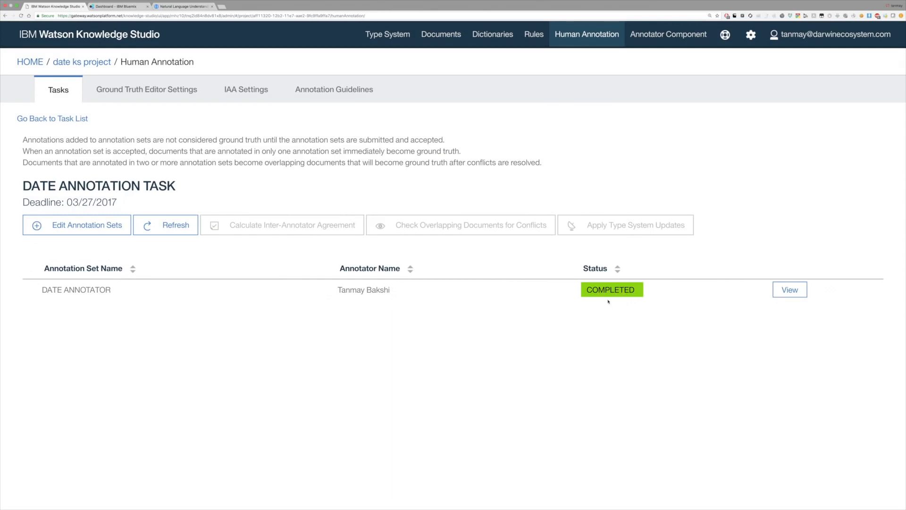
Start creating a Machine Learning annotator that uses only the DATE ANNOTATOR document set
click(663, 41)
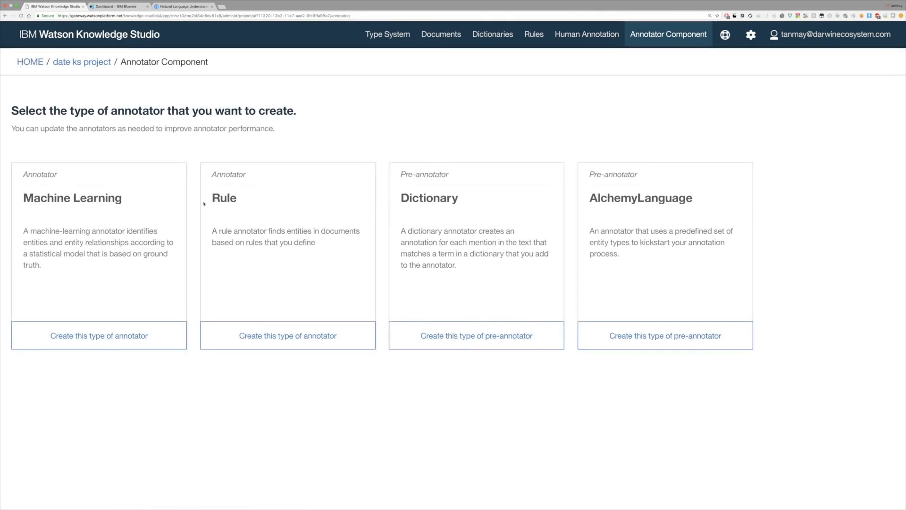
drag(88, 197, 55, 202)
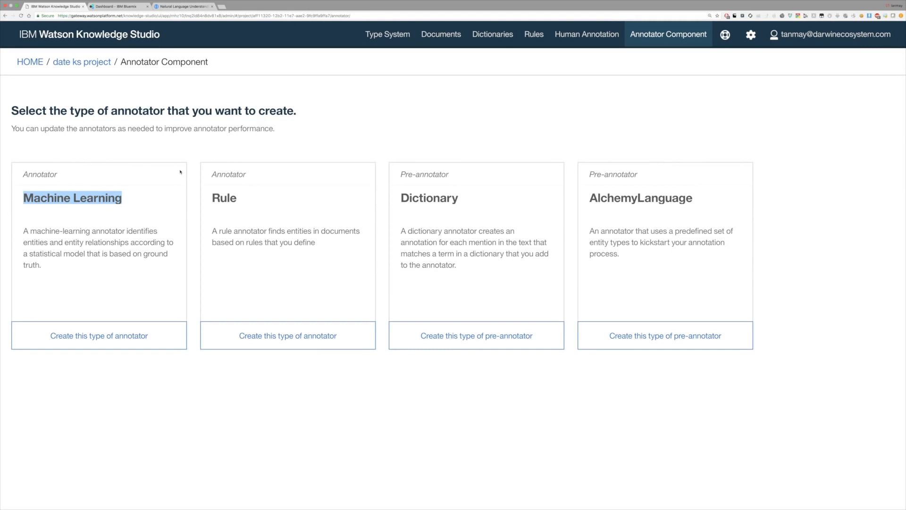
double_click(226, 197)
double_click(430, 197)
double_click(668, 198)
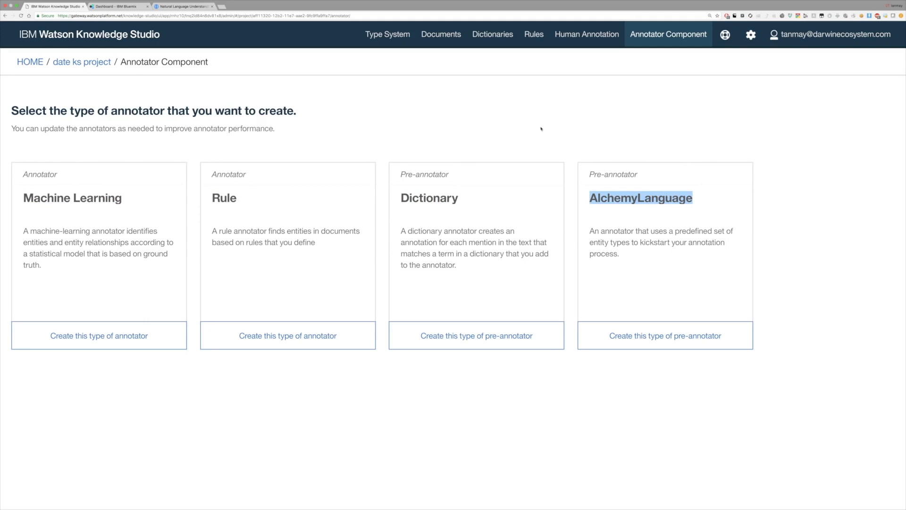
triple_click(42, 197)
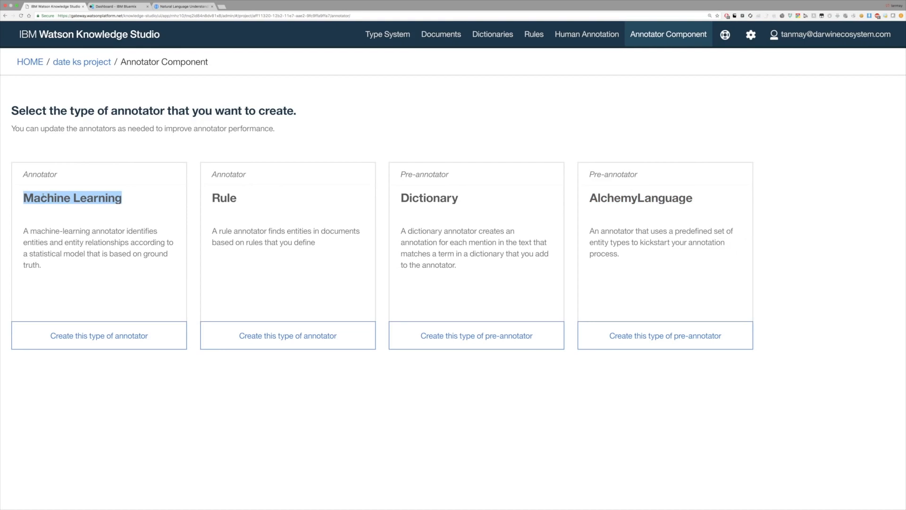
click(169, 348)
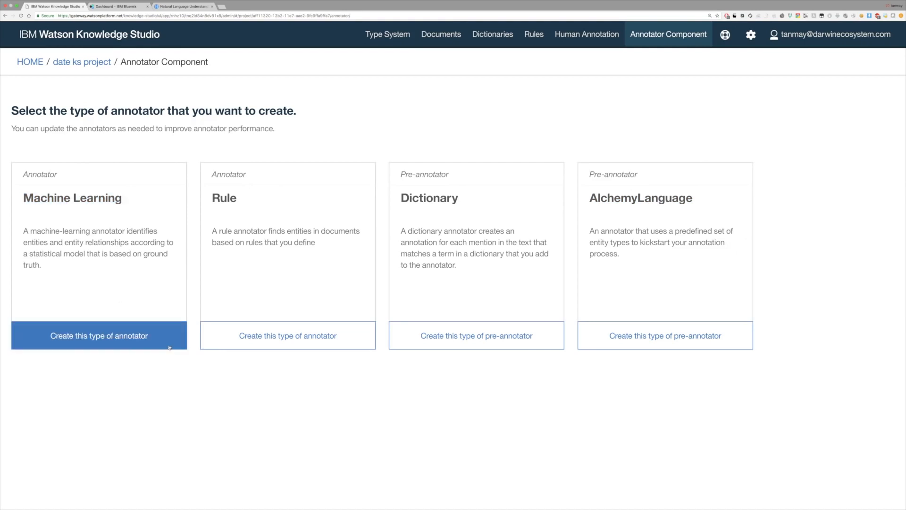
click(100, 336)
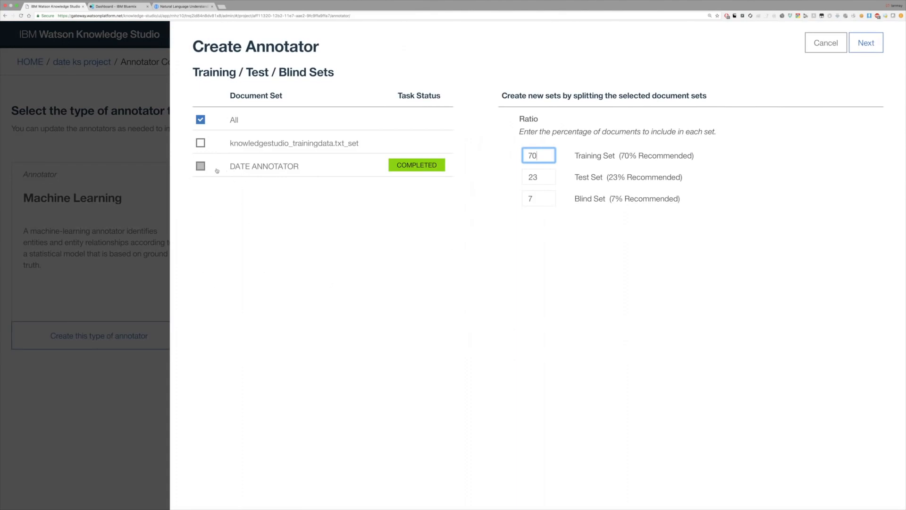
click(201, 166)
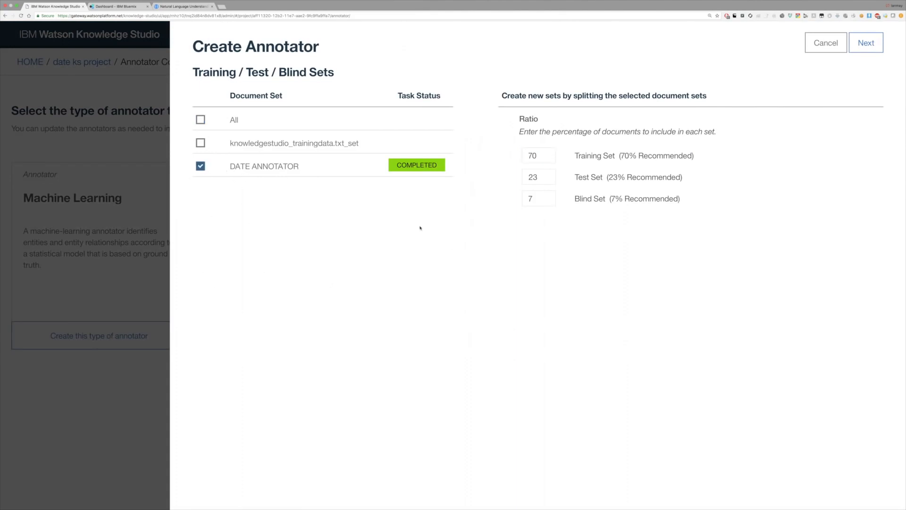
Set the split to 100% training, 0% test and 0% blind, and train the annotator without evaluation
double_click(543, 156)
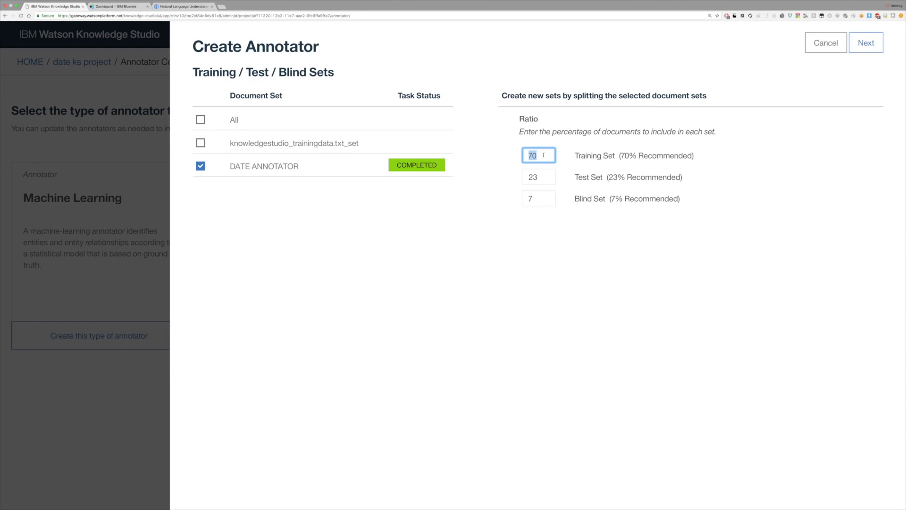
text(100)
key(Tab)
text(0)
key(Tab)
text(0)
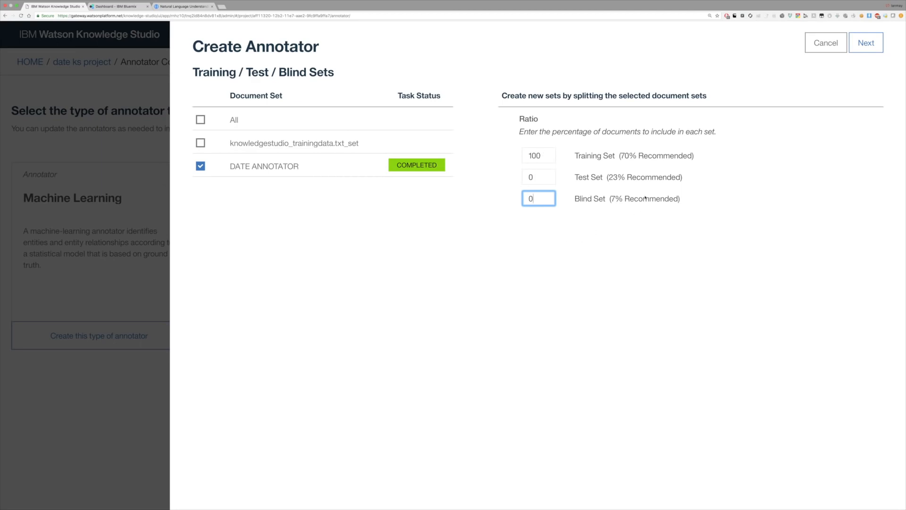
click(872, 44)
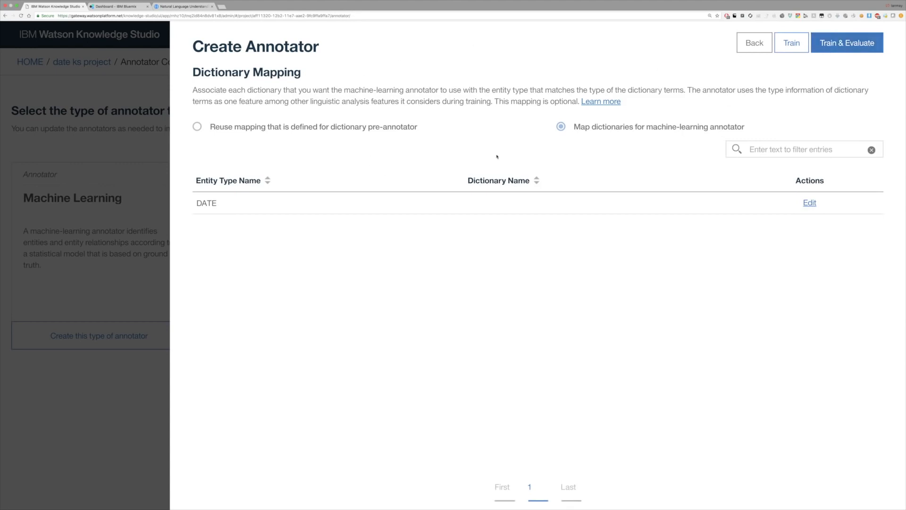
click(794, 47)
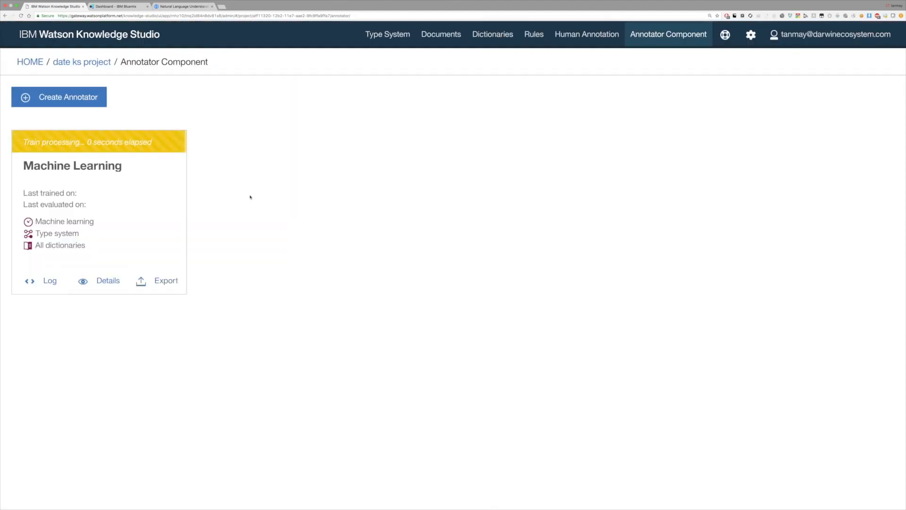
drag(32, 142, 137, 142)
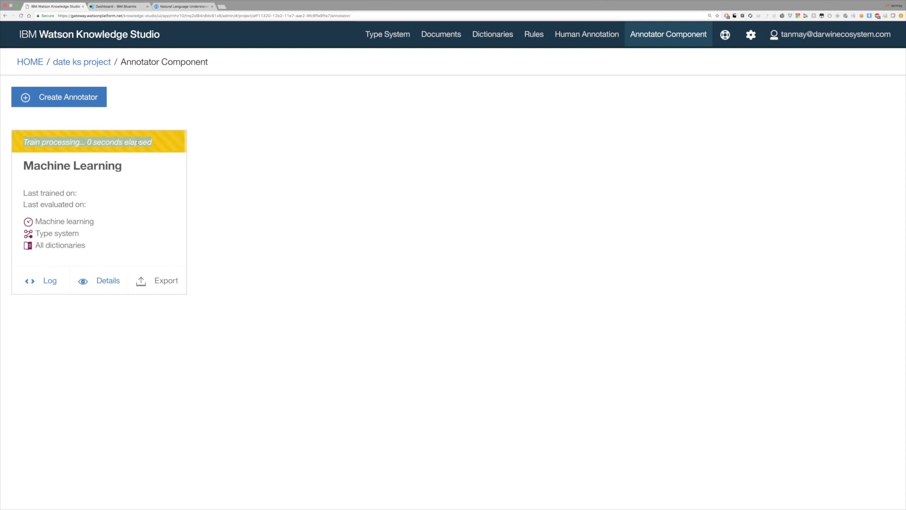
triple_click(99, 164)
click(67, 191)
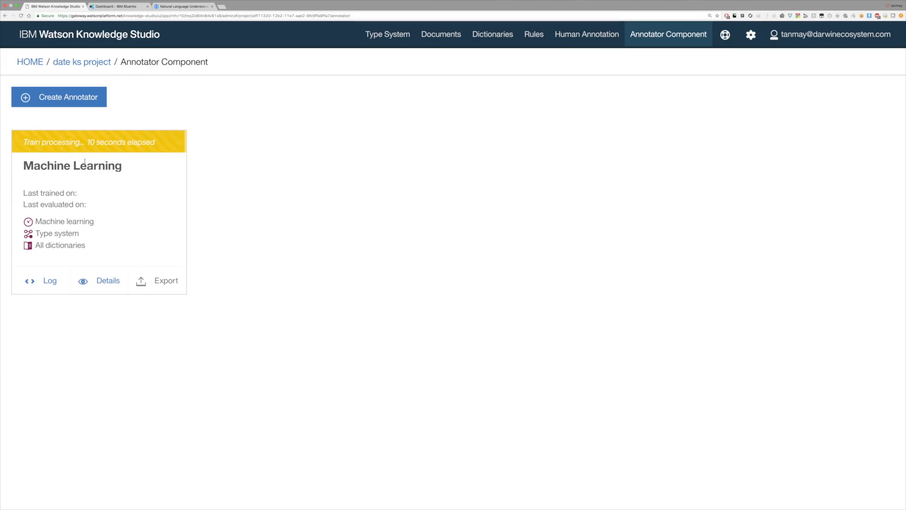
Switch to IBM Bluemix and open the service catalog ready for a search
key(ctrl+Tab)
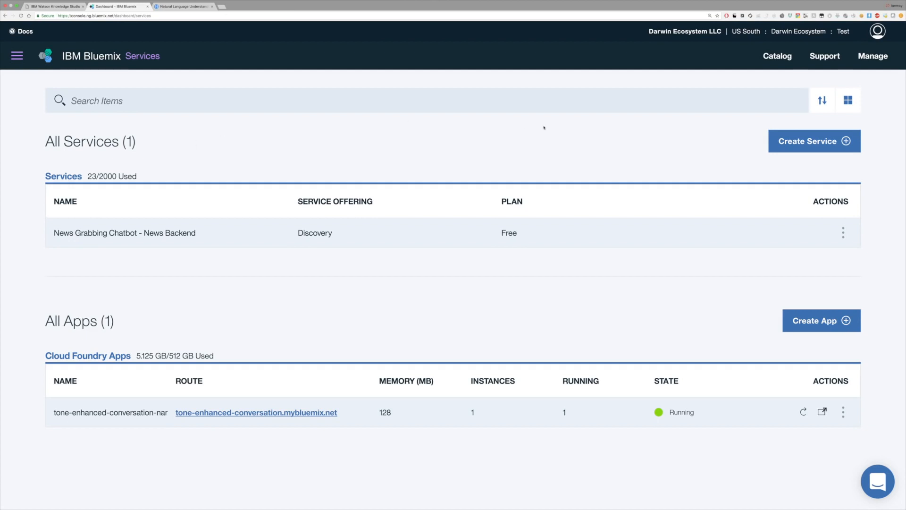
click(778, 58)
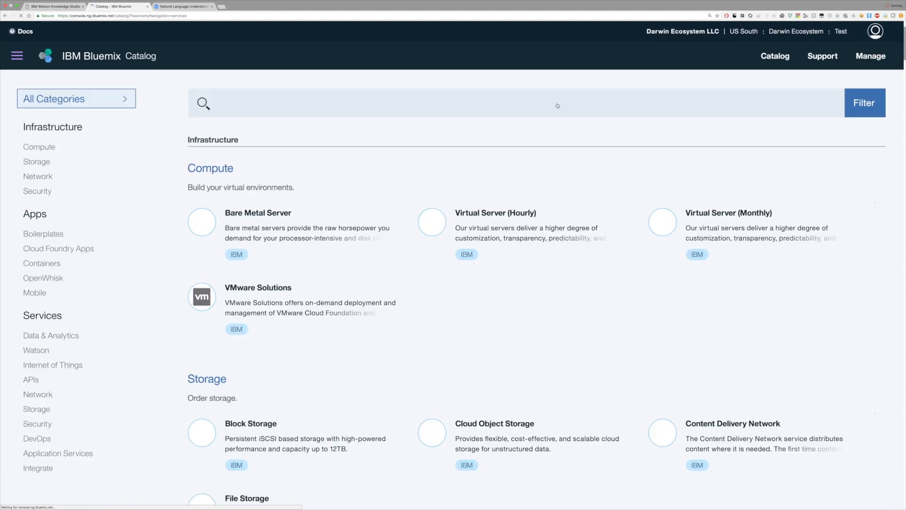
click(557, 105)
text(ntura)
key(BackSpace)
key(BackSpace)
key(BackSpace)
key(BackSpace)
text(natural language understanding)
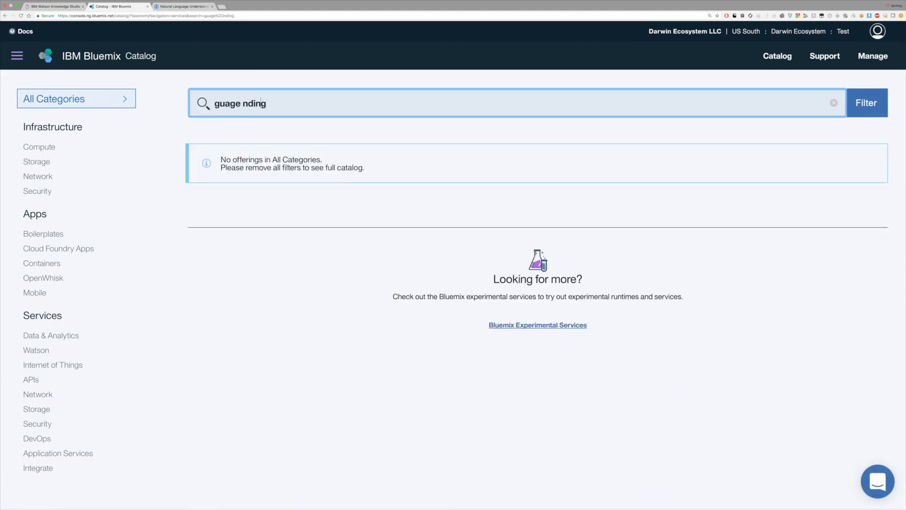
text(underst)
key(BackSpace)
key(BackSpace)
text(s)
key(alt+Left)
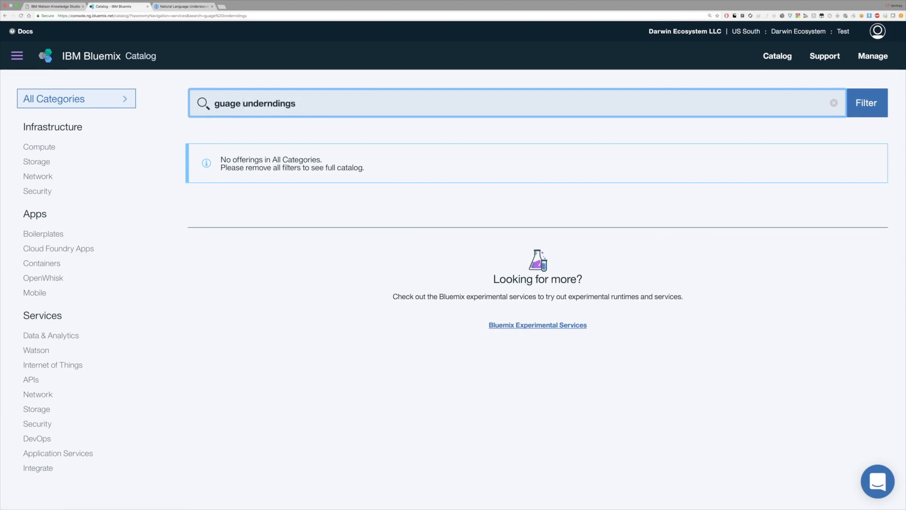
Search the catalog for "understanding" and open the Natural Language Understanding service
key(super+a)
text(understandinfg)
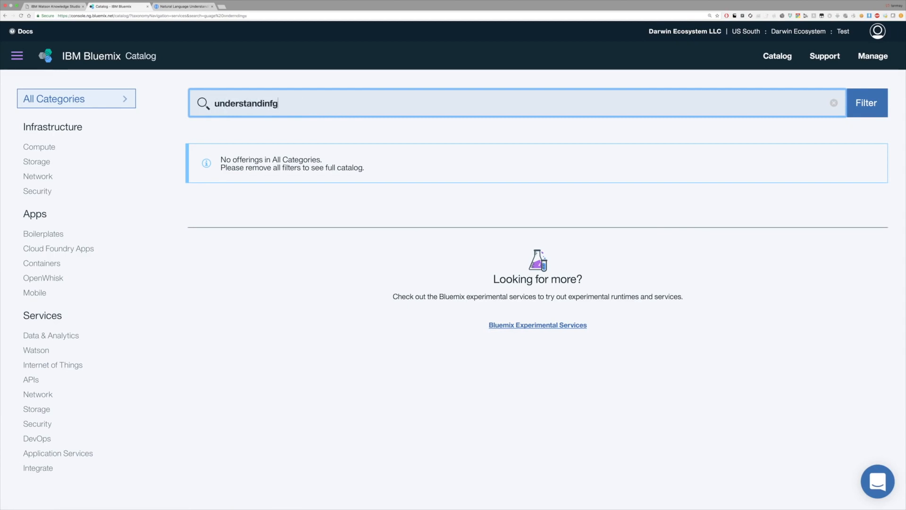
key(BackSpace)
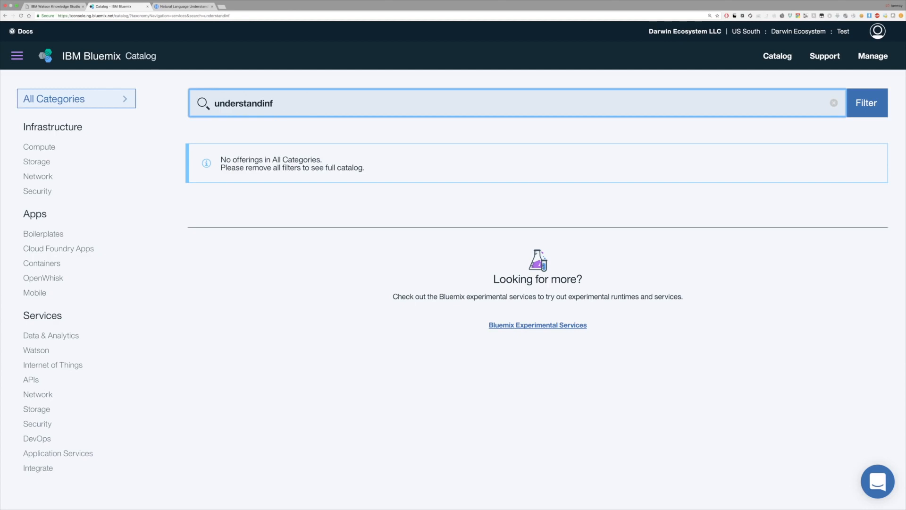
key(BackSpace)
text(g)
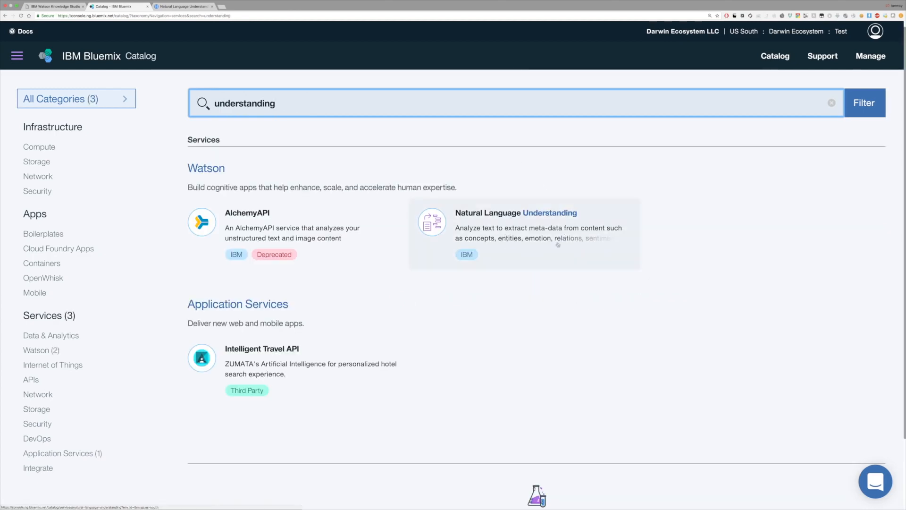
click(545, 260)
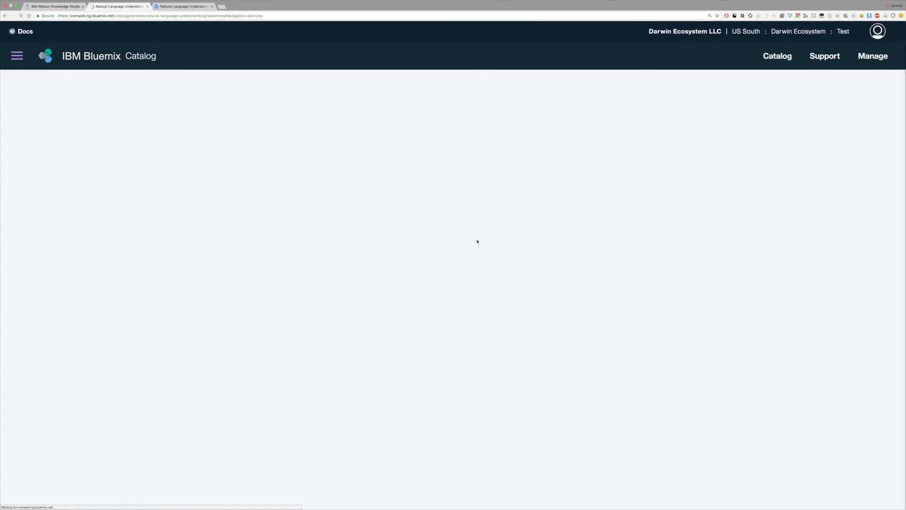
Name the service WKS DATEPARSER NLU, keep the Free Plan, and create it
scroll(504, 279, down, 1)
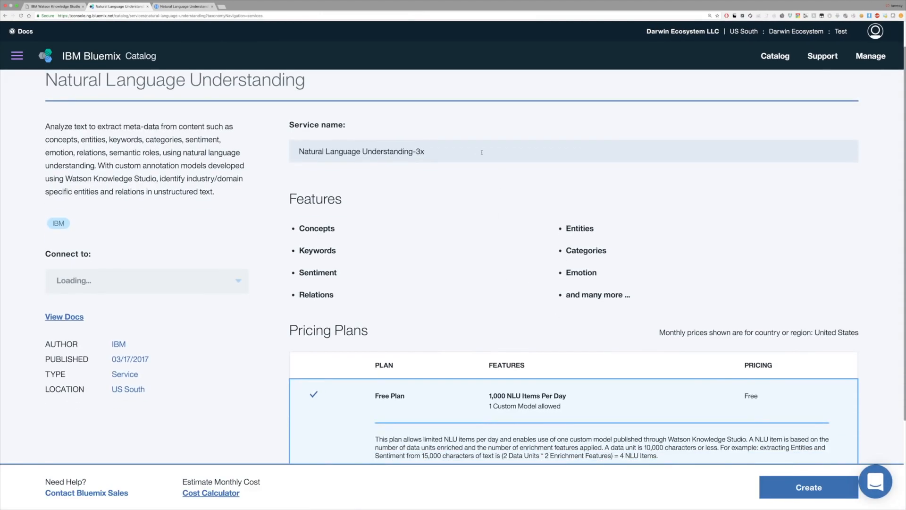
key(BackSpace)
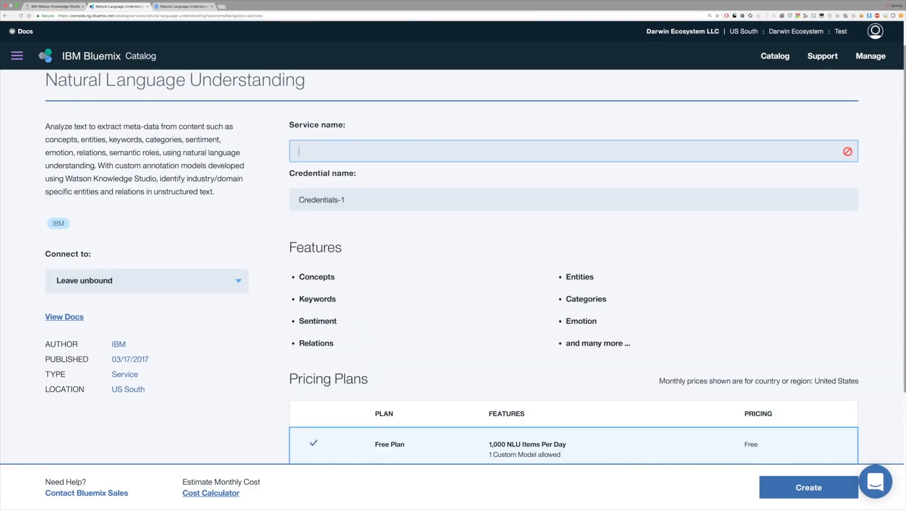
text(WKS DATEPARSER NLU)
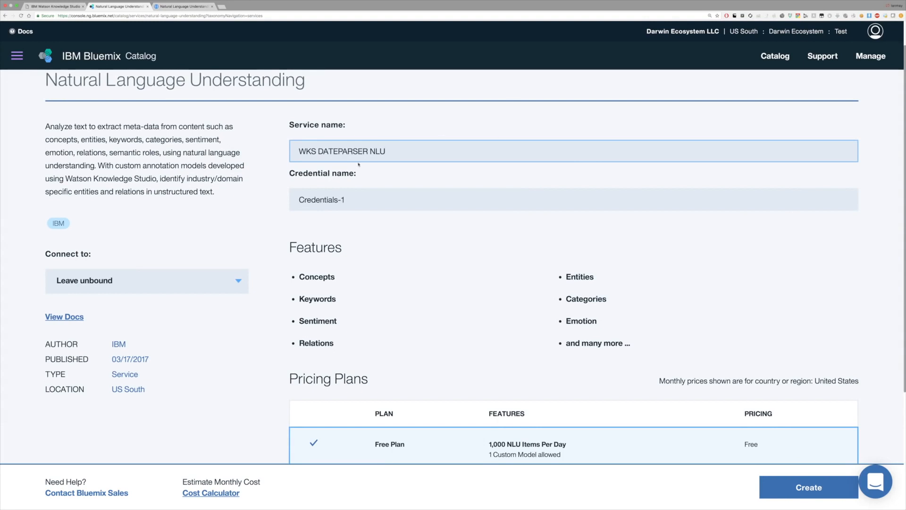
double_click(379, 152)
scroll(343, 312, down, 3)
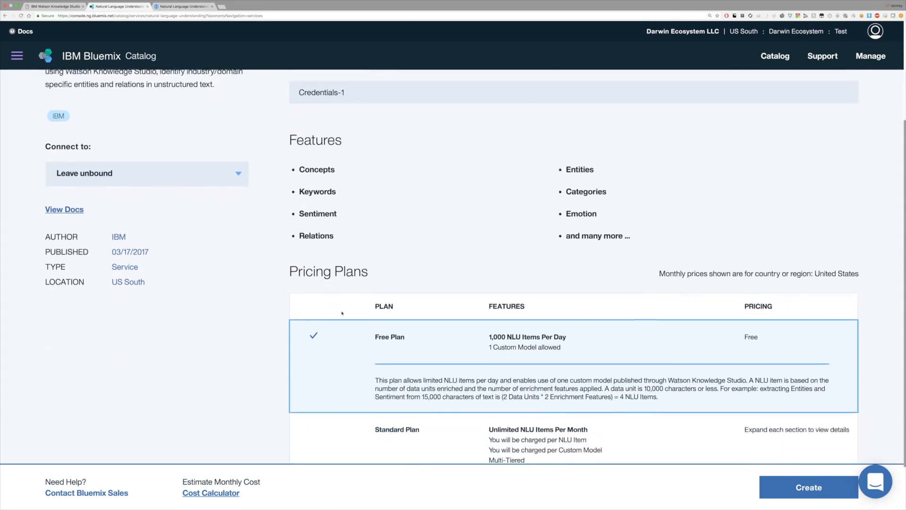
scroll(342, 313, down, 1)
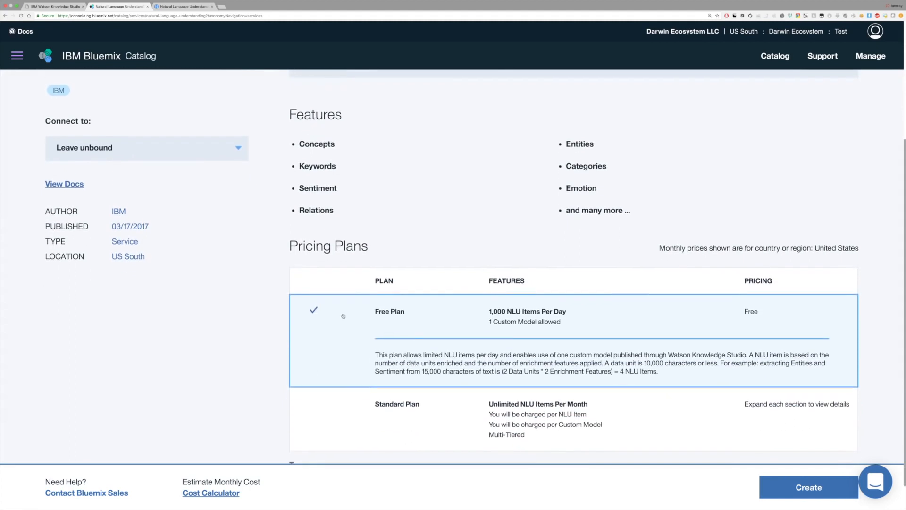
click(811, 484)
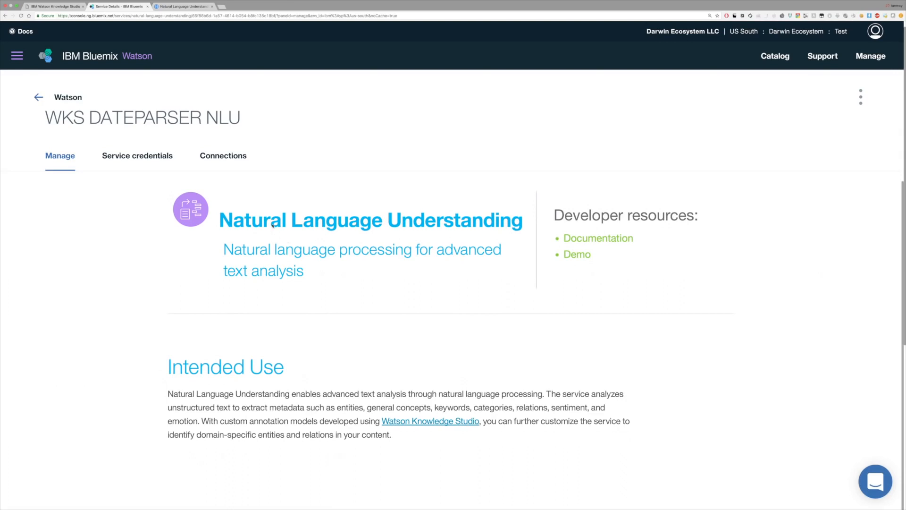
Switch to Watson API Explorer and look through the Natural Language Understanding features and its available operations
key(ctrl+Tab)
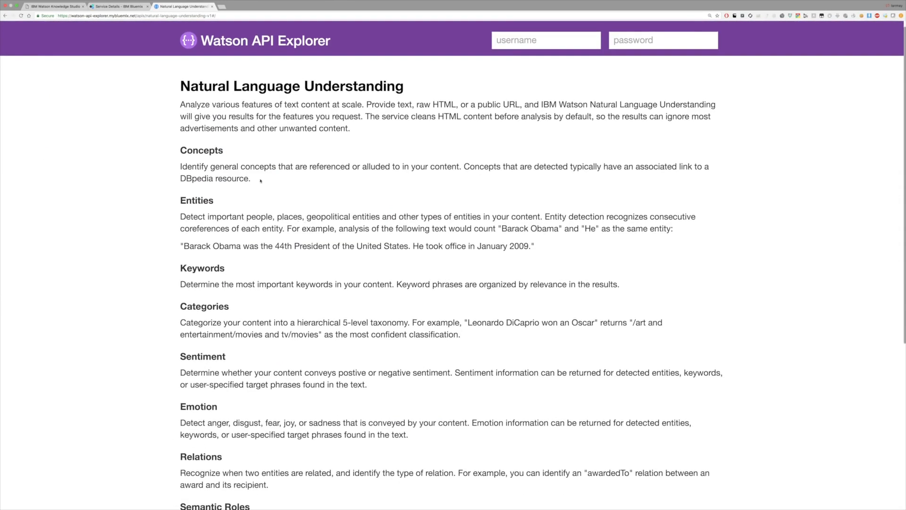
scroll(244, 134, down, 1)
triple_click(213, 83)
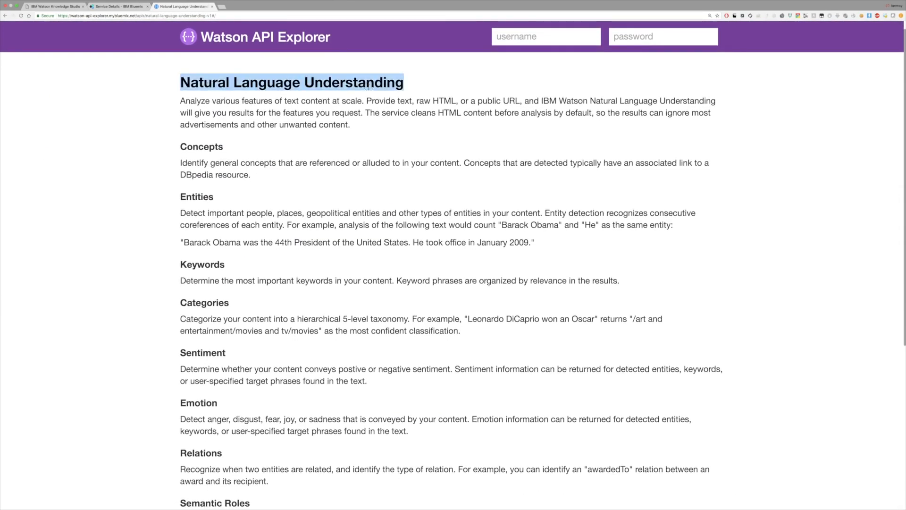
click(355, 112)
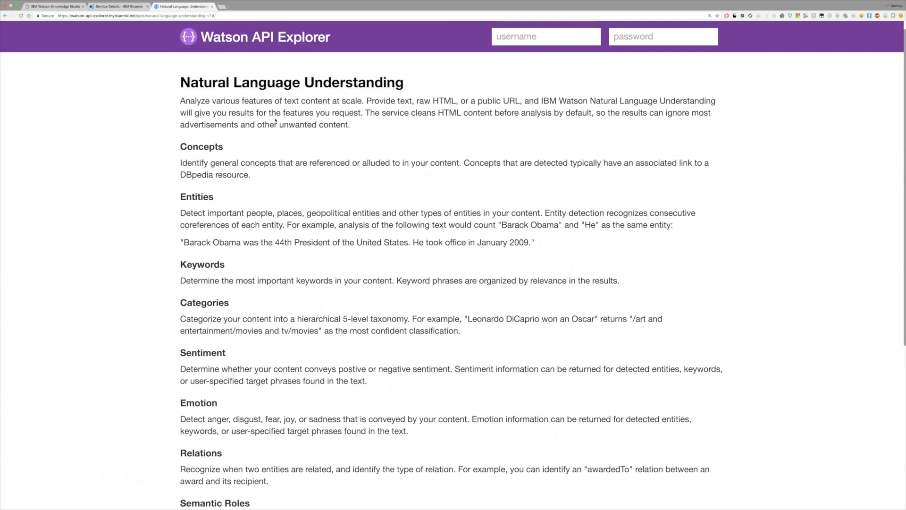
scroll(275, 123, down, 10)
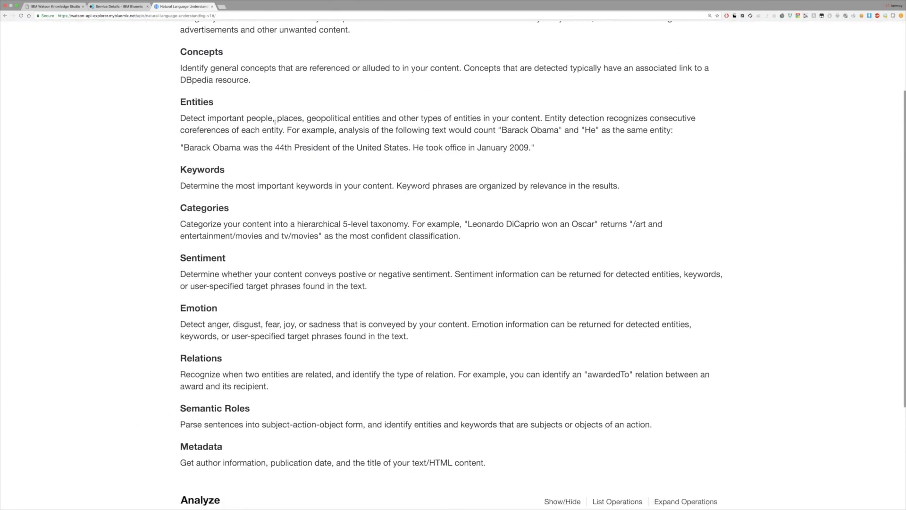
scroll(275, 125, down, 1)
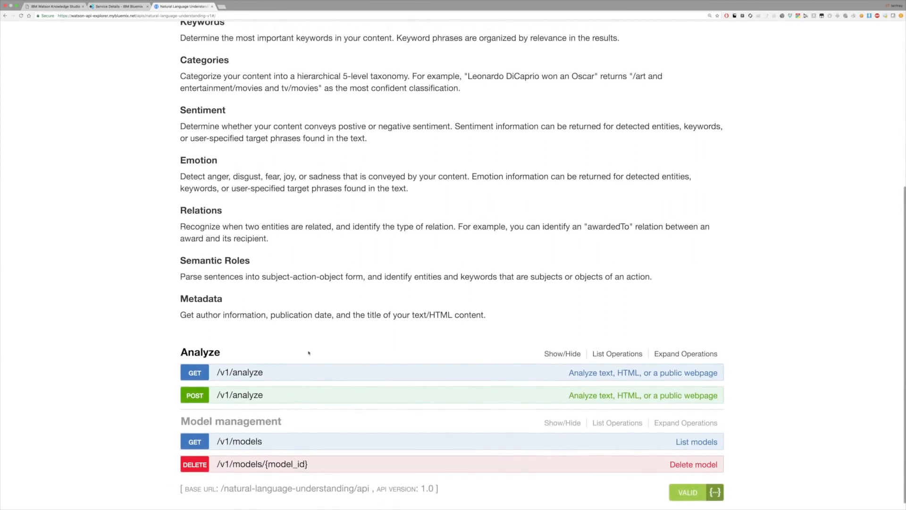
scroll(287, 368, up, 1)
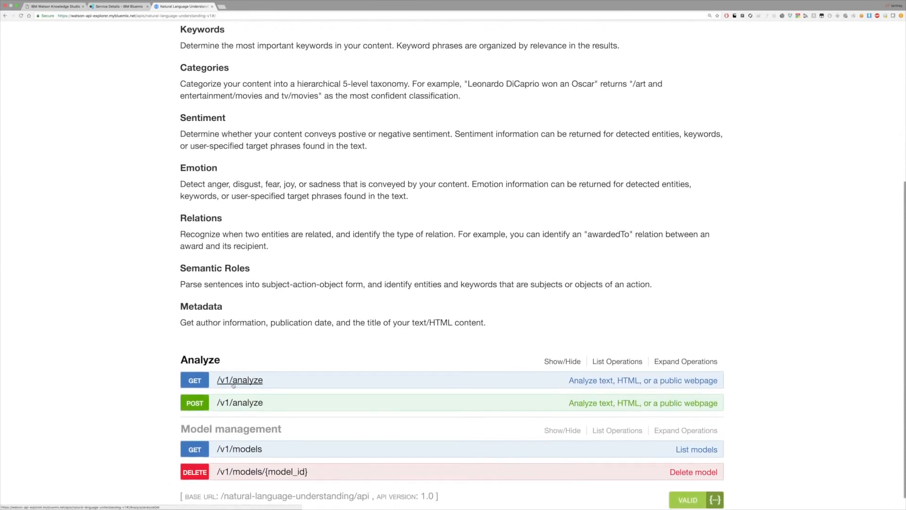
scroll(222, 390, up, 10)
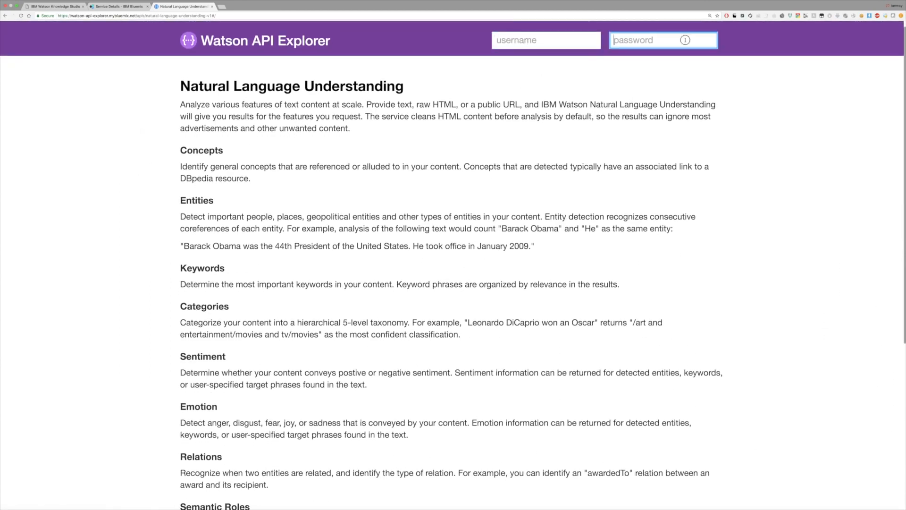
Copy the service username from the Credentials-1 details in Bluemix into the API Explorer's username field
click(588, 44)
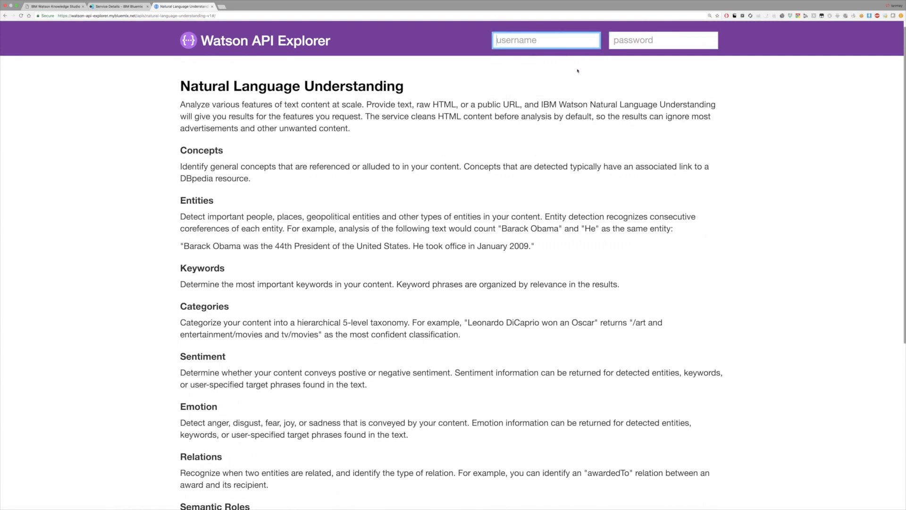
key(ctrl+shift+Tab)
click(151, 157)
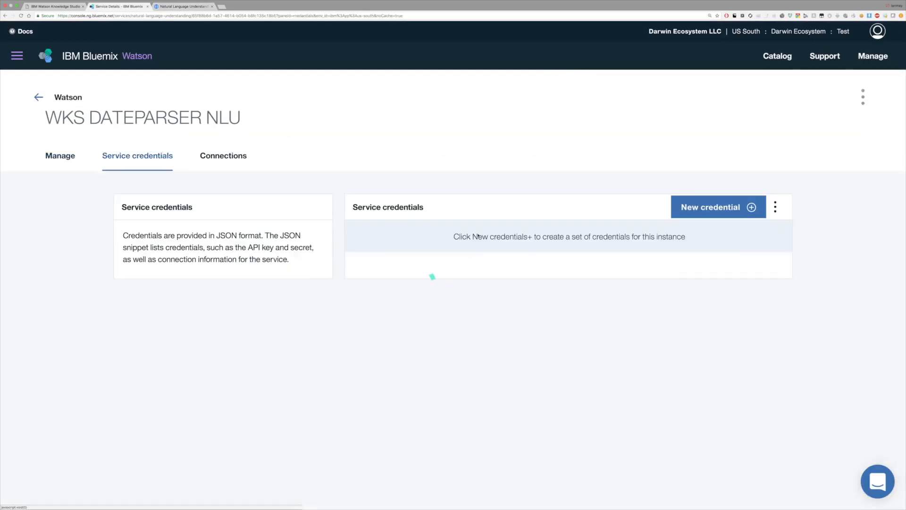
click(693, 261)
drag(444, 335, 616, 335)
key(super+c)
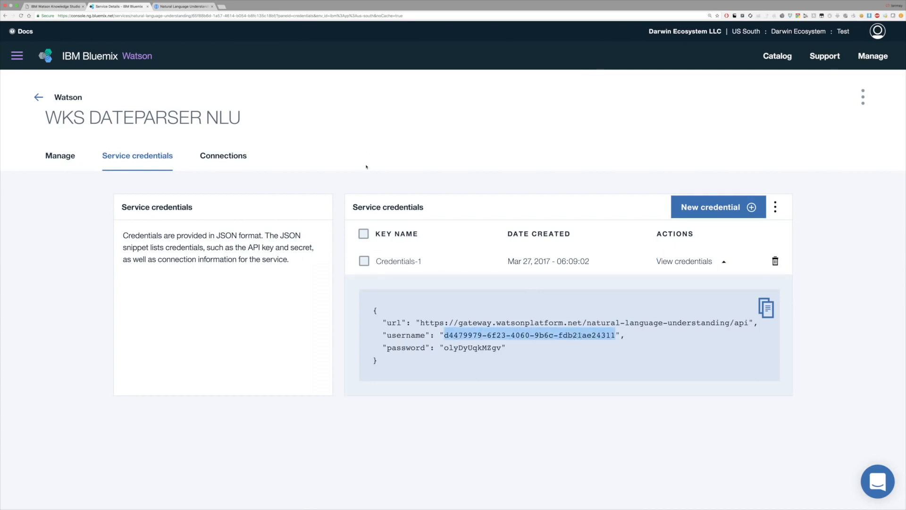
key(ctrl+Tab)
key(super+a)
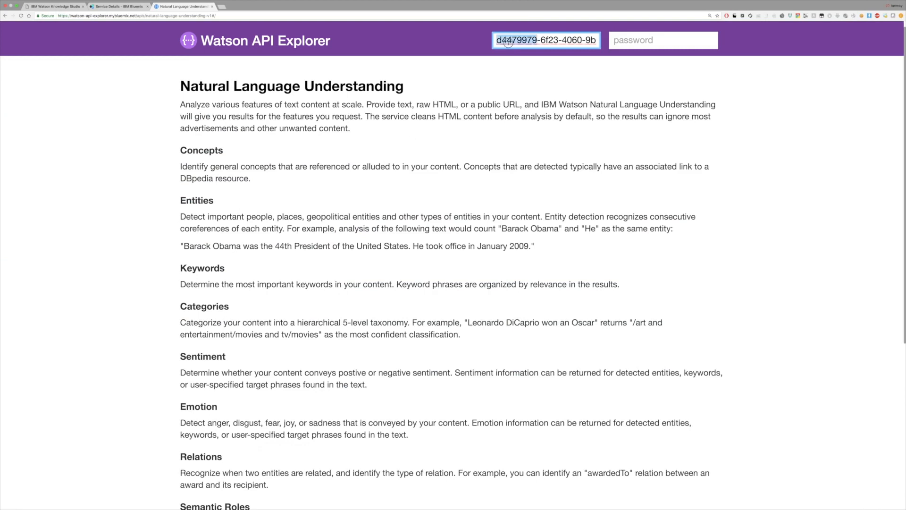
key(super+v)
Copy the service password from the Bluemix credentials into the API Explorer's password field
click(118, 7)
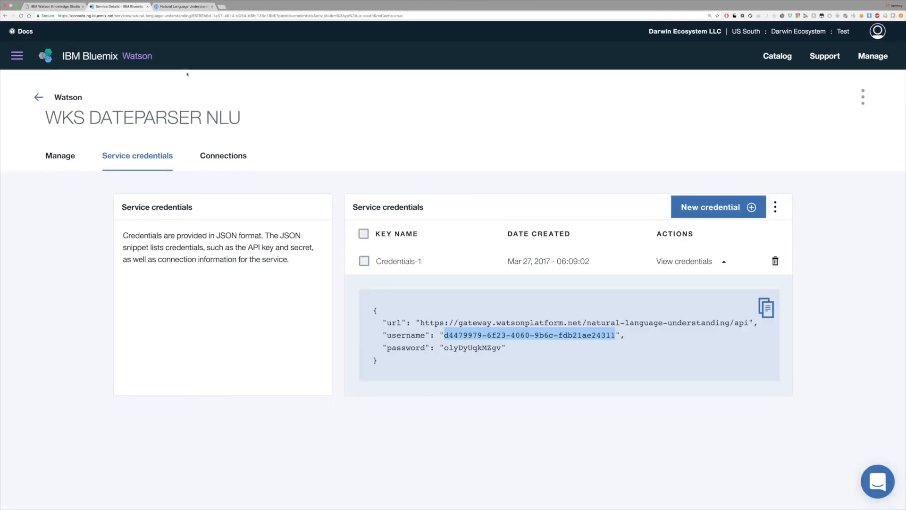
double_click(472, 348)
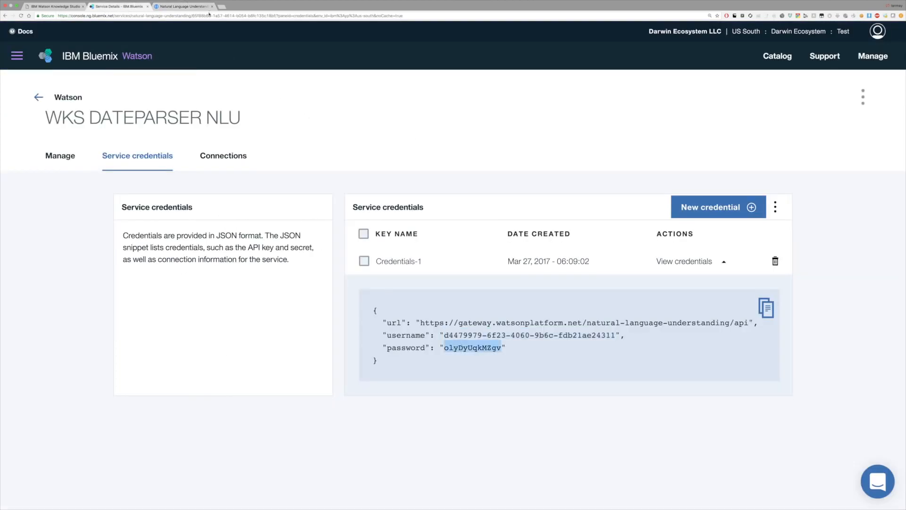
click(209, 12)
click(635, 36)
key(super+v)
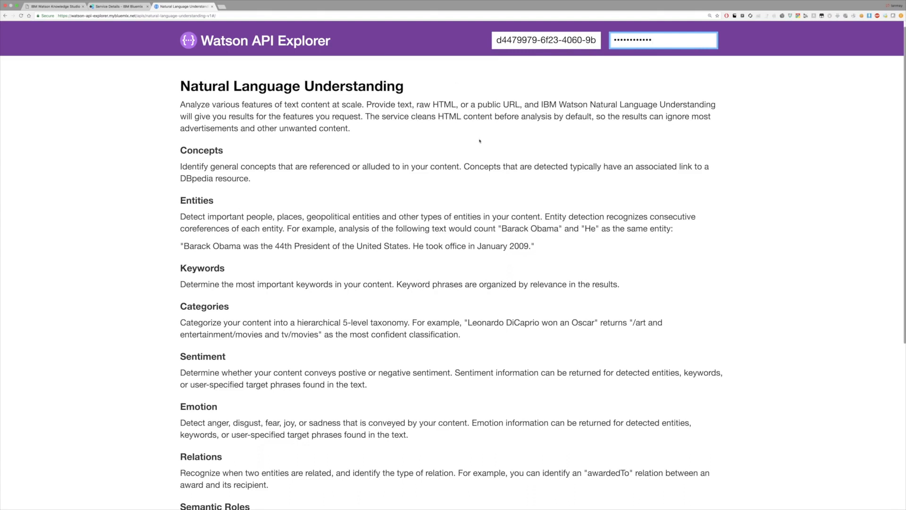
Expand the GET /v1/analyze operation and go to its text parameter, keeping the preset API version
scroll(480, 141, down, 10)
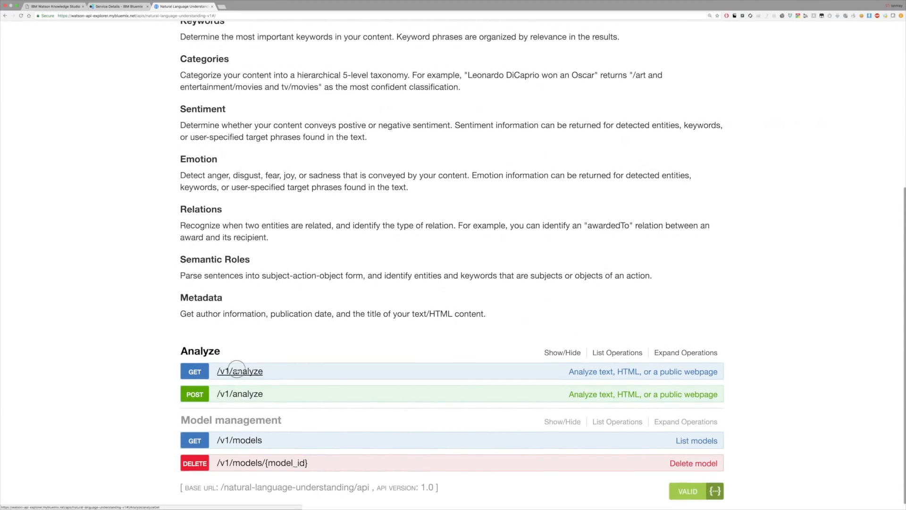
click(237, 372)
scroll(138, 295, down, 3)
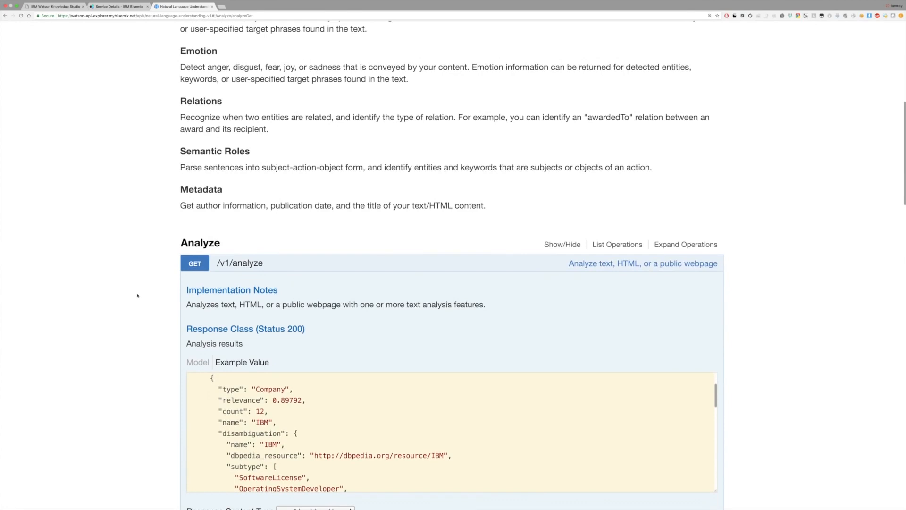
scroll(137, 295, down, 8)
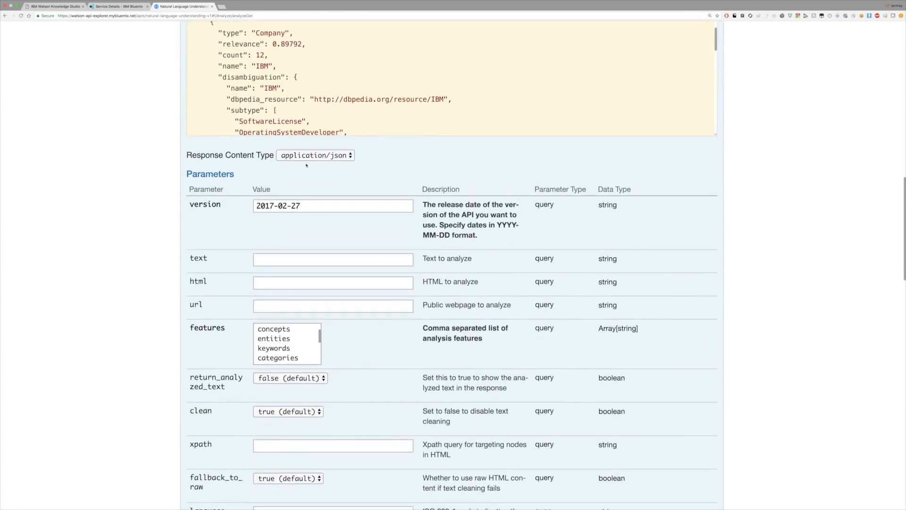
drag(301, 206, 256, 205)
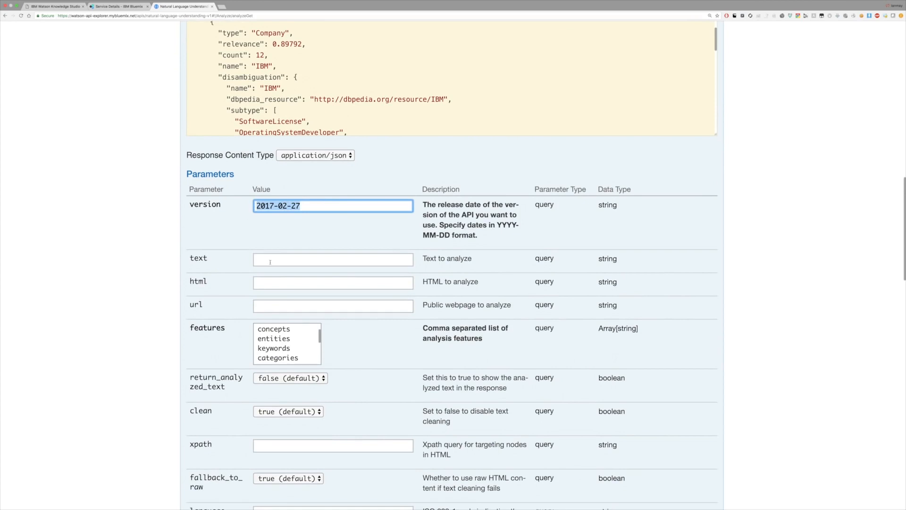
click(273, 264)
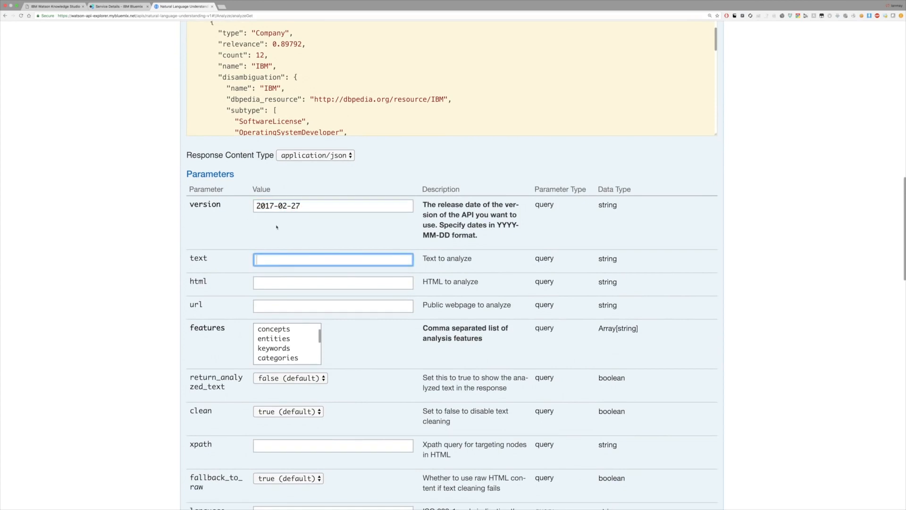
text(My name is Tanmay)
key(super+a)
text(My name i)
text(s)
key(super+a)
Enter the text to analyze as "Tim Cook is the CEO of Apple, and was born on" followed by a full birth date
text(Tim Cook isd the)
key(BackSpace)
key(BackSpace)
key(BackSpace)
key(BackSpace)
key(BackSpace)
key(BackSpace)
text(the CEO of Apple ,)
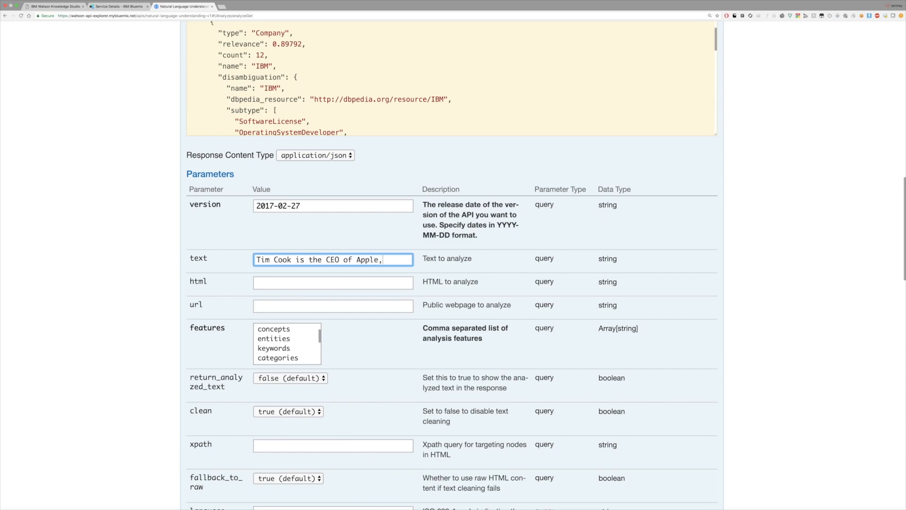
text( and was born on )
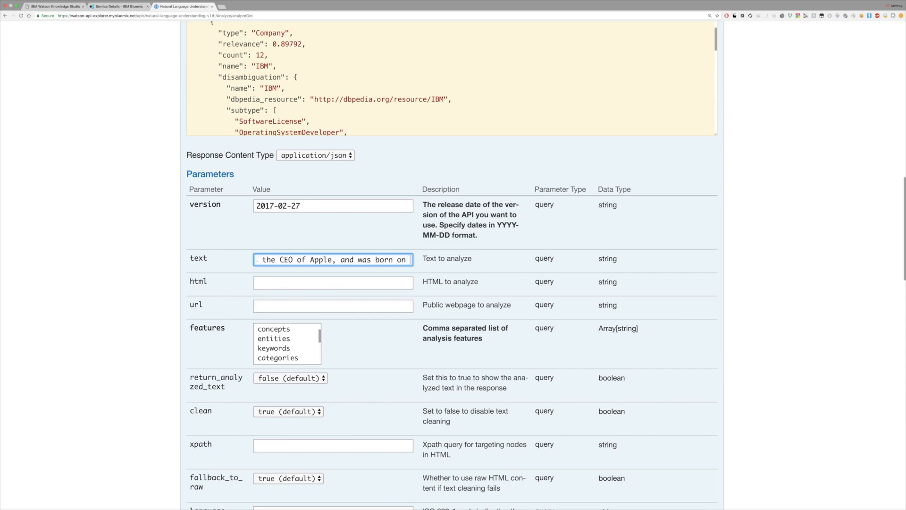
text(November )
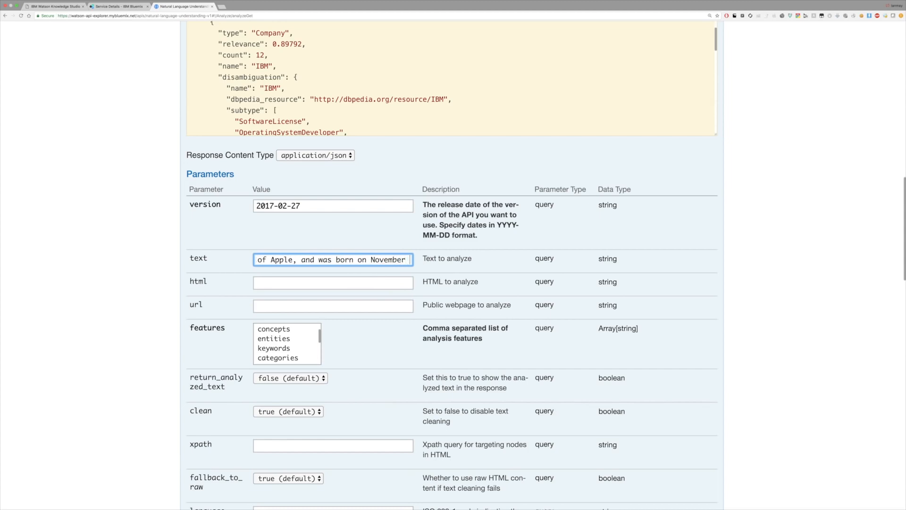
text(1st of 19)
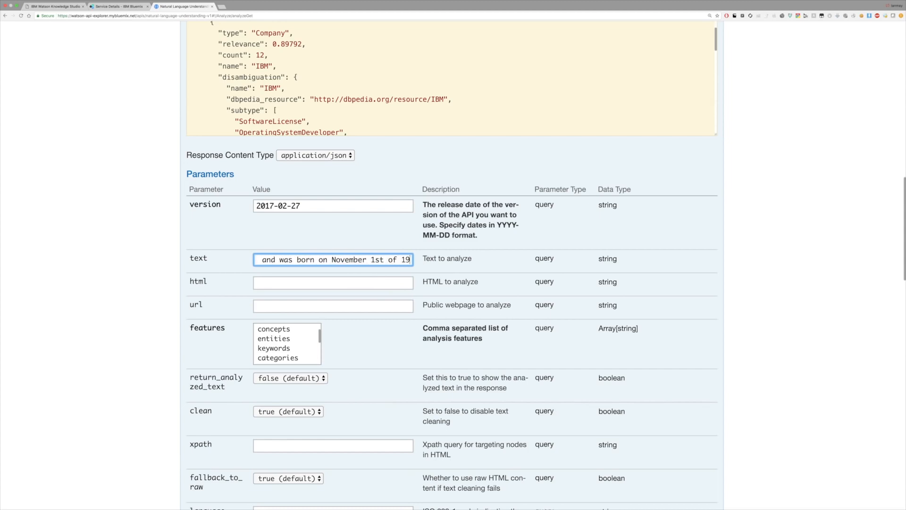
text(60.)
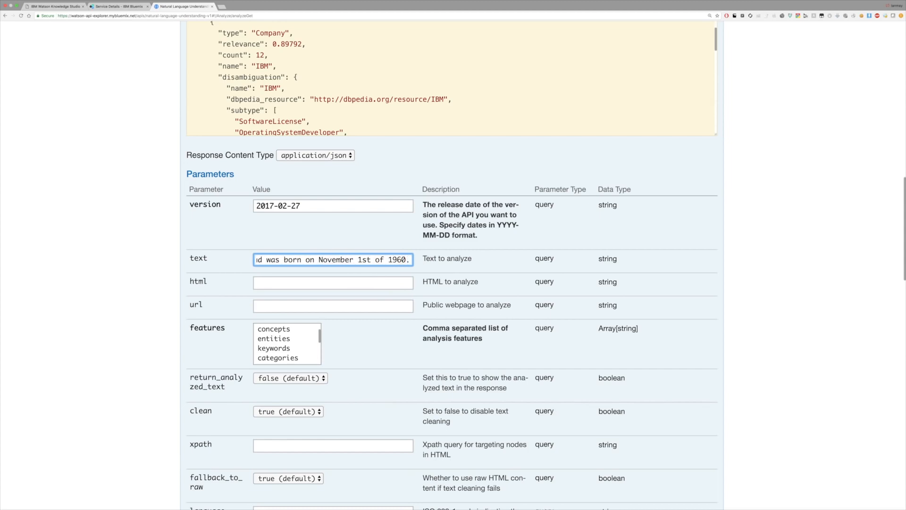
click(323, 258)
scroll(382, 259, left, 5)
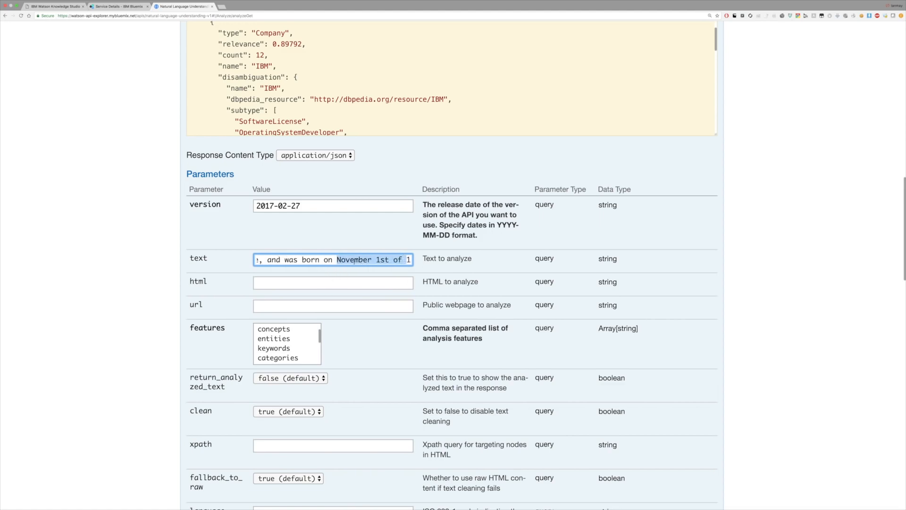
scroll(325, 259, left, 3)
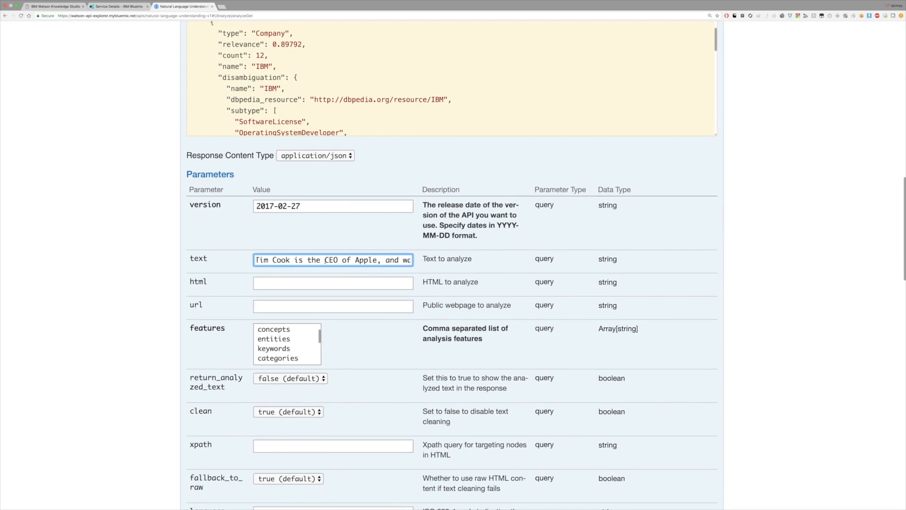
Select entities as the analysis feature and go to the entities parameters
scroll(324, 260, down, 3)
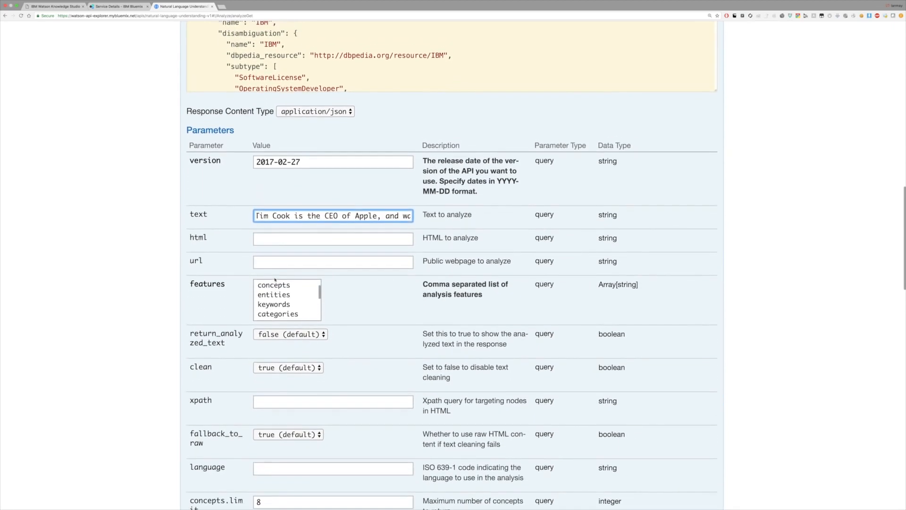
click(274, 295)
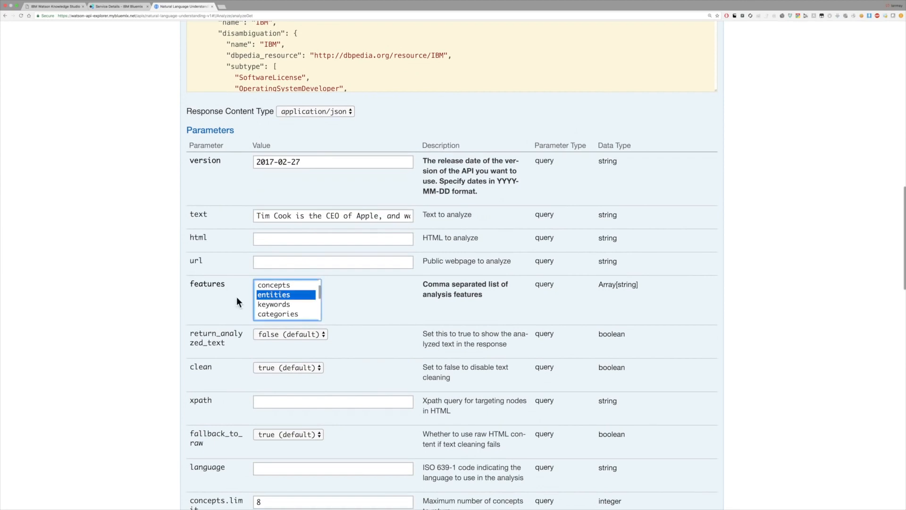
scroll(244, 298, down, 10)
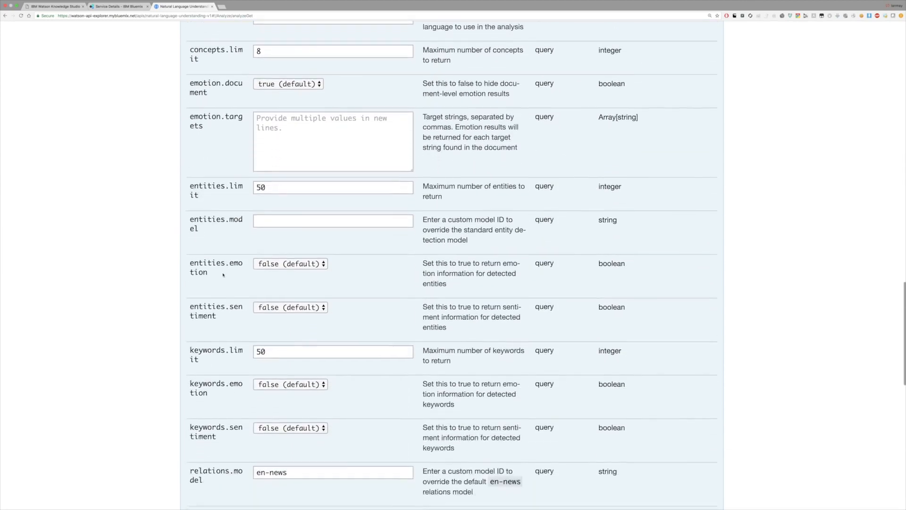
Send the GET /v1/analyze request with the standard entity model and go to its response body
scroll(223, 274, down, 12)
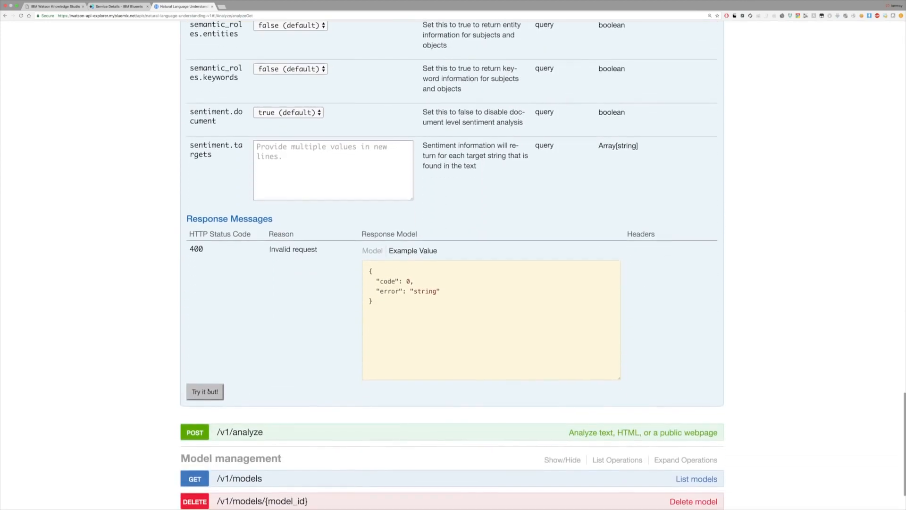
click(209, 392)
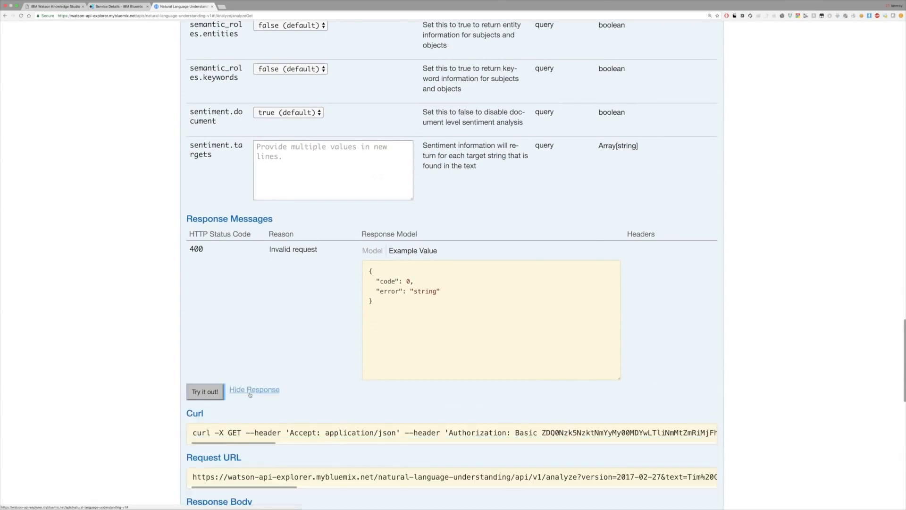
scroll(152, 382, down, 1)
scroll(153, 382, down, 7)
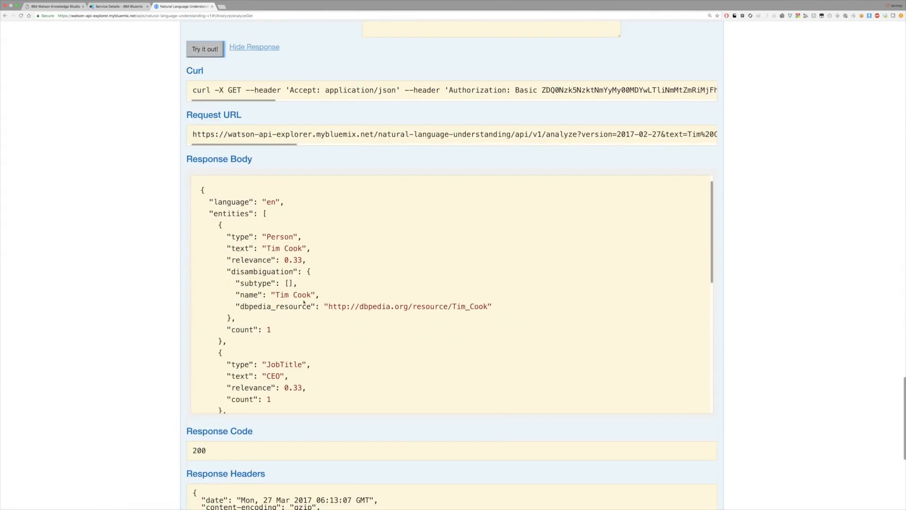
Examine the entity types and texts in the response body to see whether the date is detected
drag(275, 295, 311, 295)
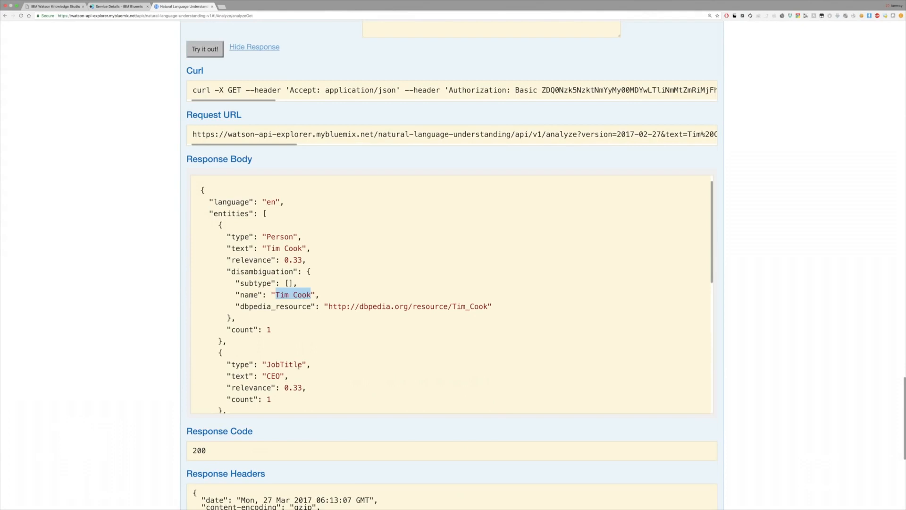
double_click(280, 236)
scroll(274, 260, down, 3)
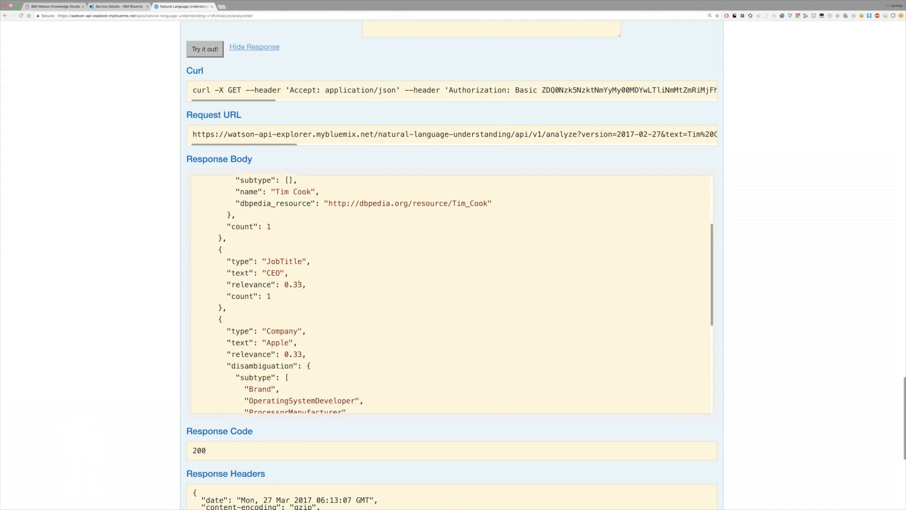
double_click(275, 262)
double_click(284, 252)
scroll(275, 285, down, 2)
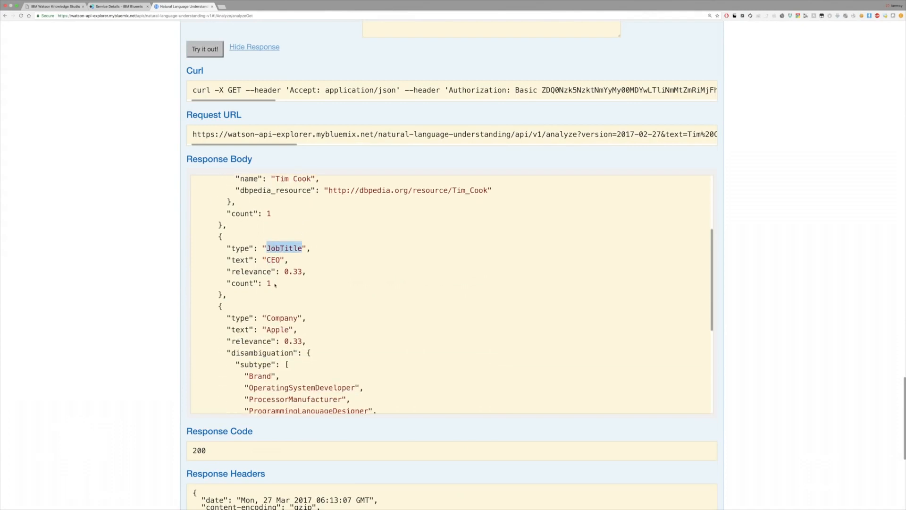
scroll(275, 286, down, 3)
scroll(275, 274, up, 1)
double_click(277, 211)
double_click(282, 199)
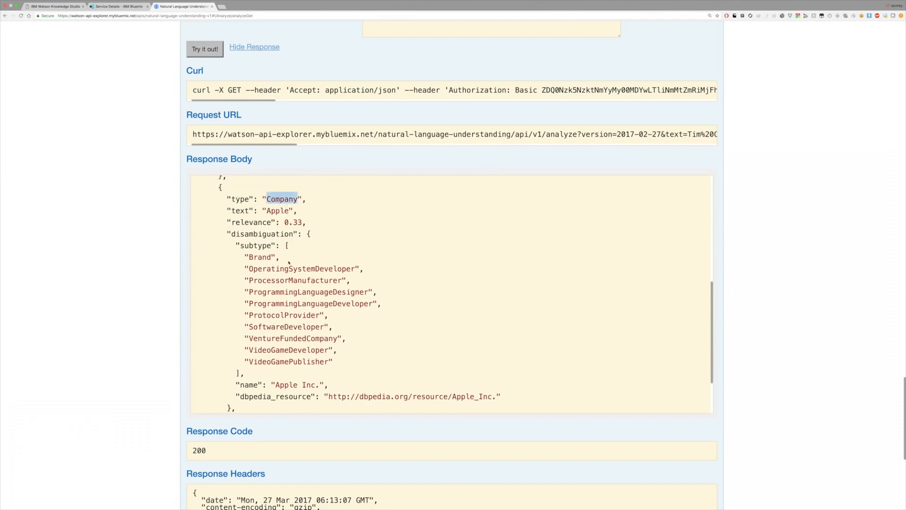
scroll(289, 263, down, 6)
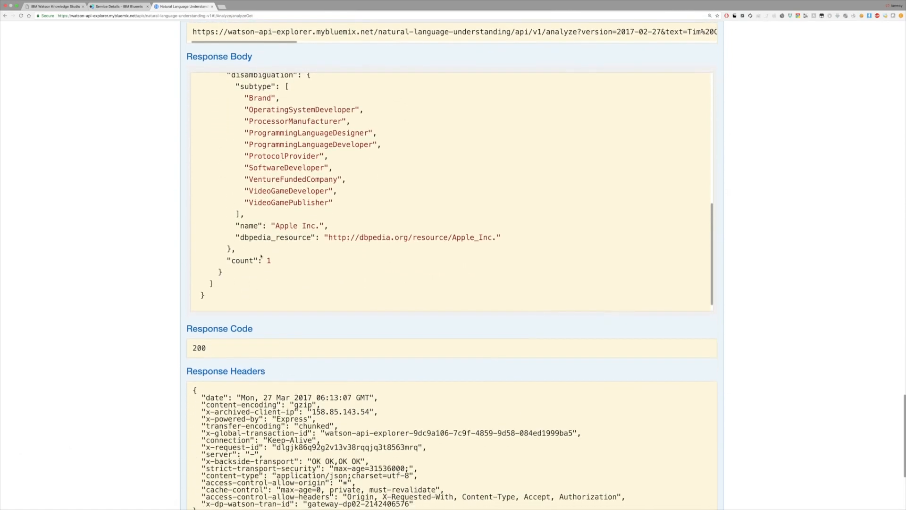
scroll(221, 248, up, 15)
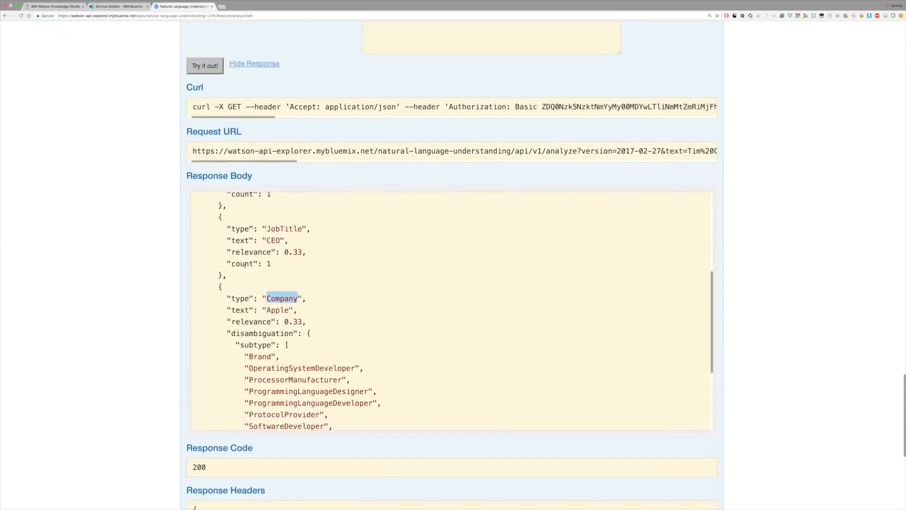
scroll(154, 252, up, 5)
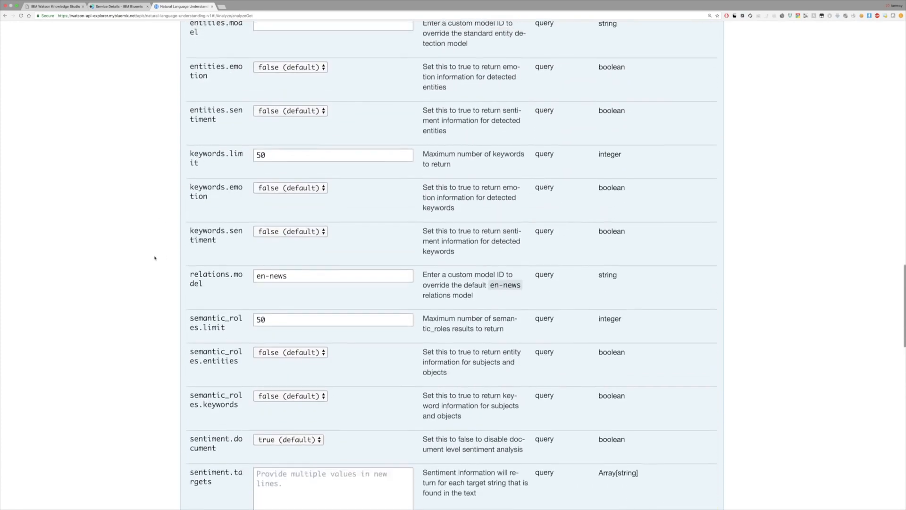
Switch to Watson Knowledge Studio, reload the Machine Learning annotator's training status, and dismiss its completion notice
click(72, 7)
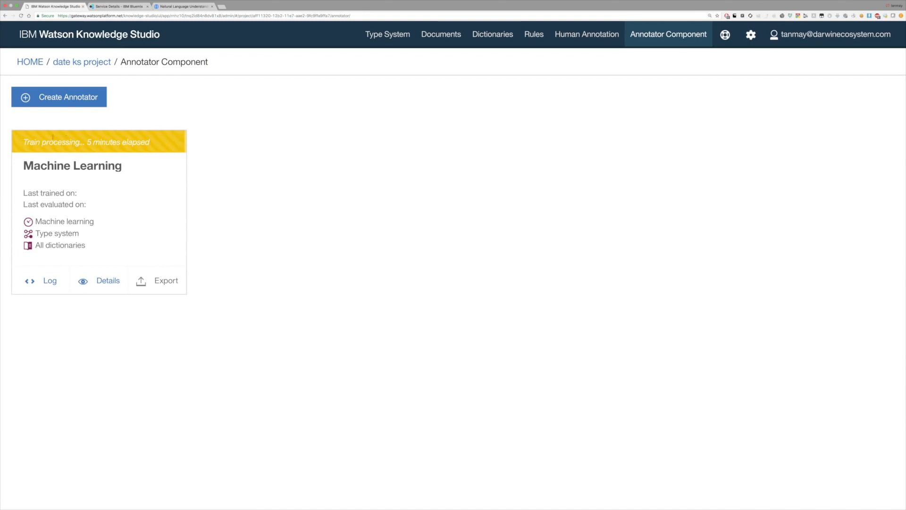
drag(27, 141, 144, 143)
drag(87, 143, 148, 144)
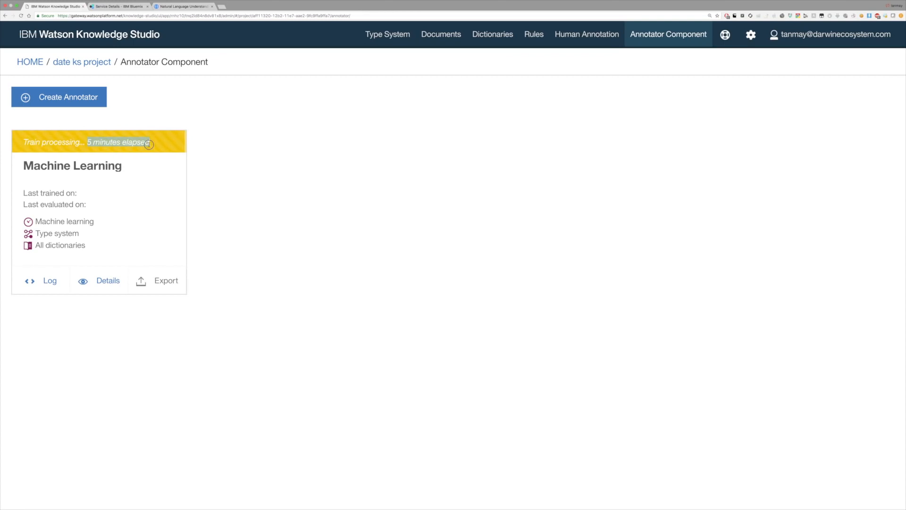
click(21, 16)
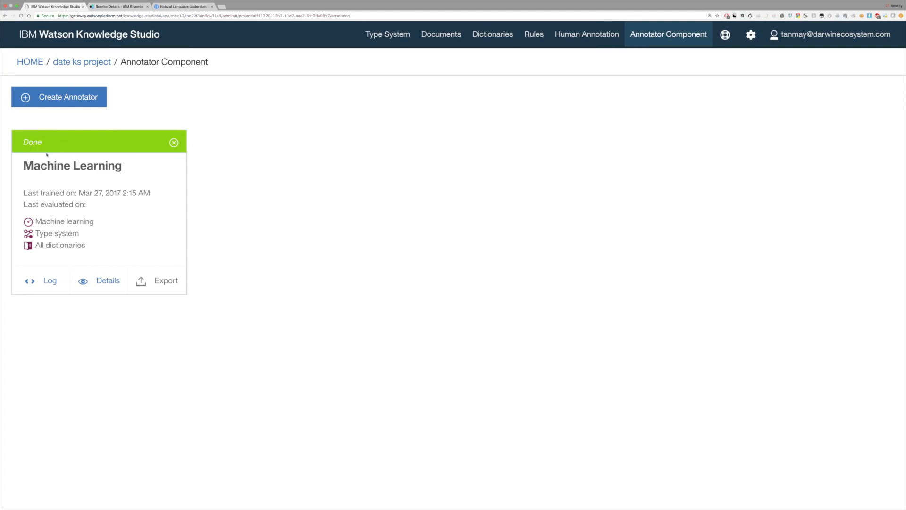
click(174, 145)
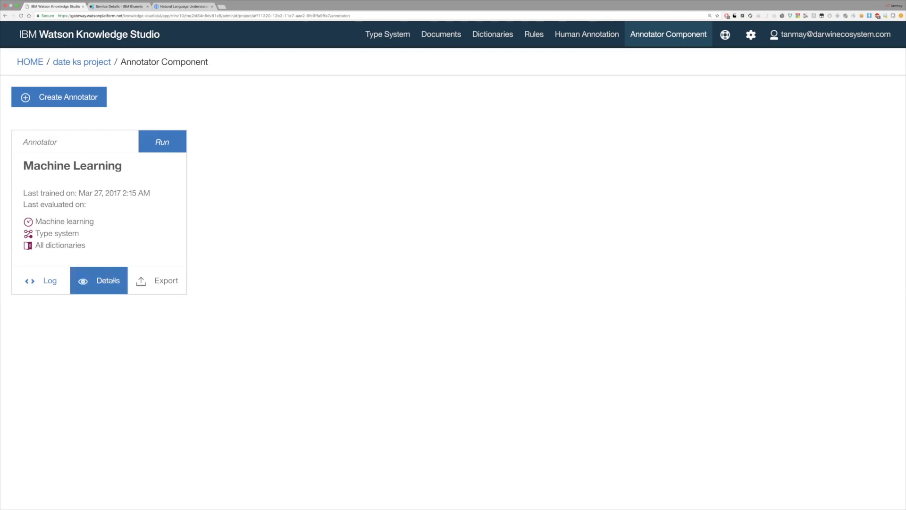
Open the Machine Learning annotator's details and take a snapshot with the description "DATE PARSER NLU V1"
click(100, 279)
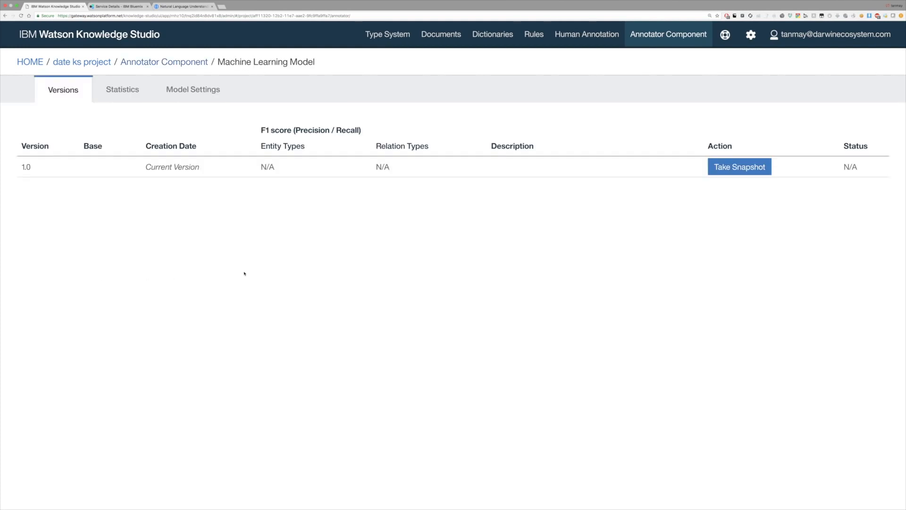
click(728, 168)
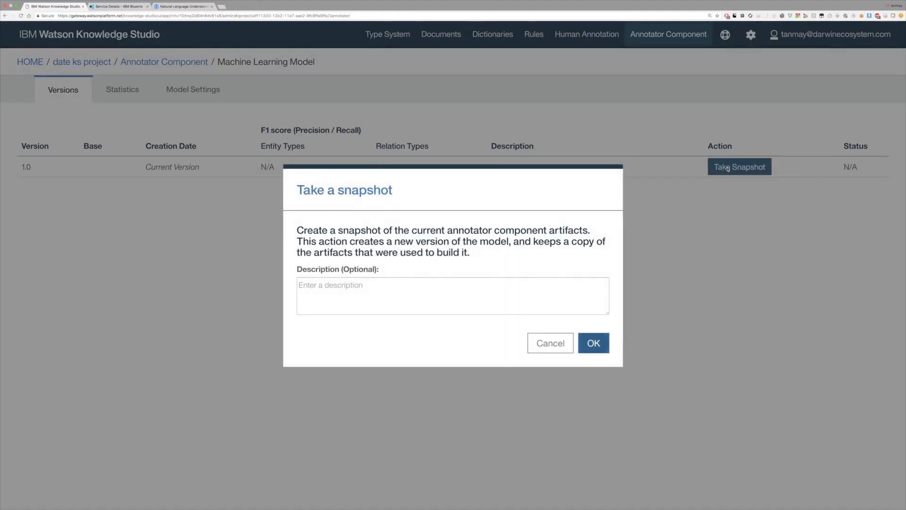
click(495, 280)
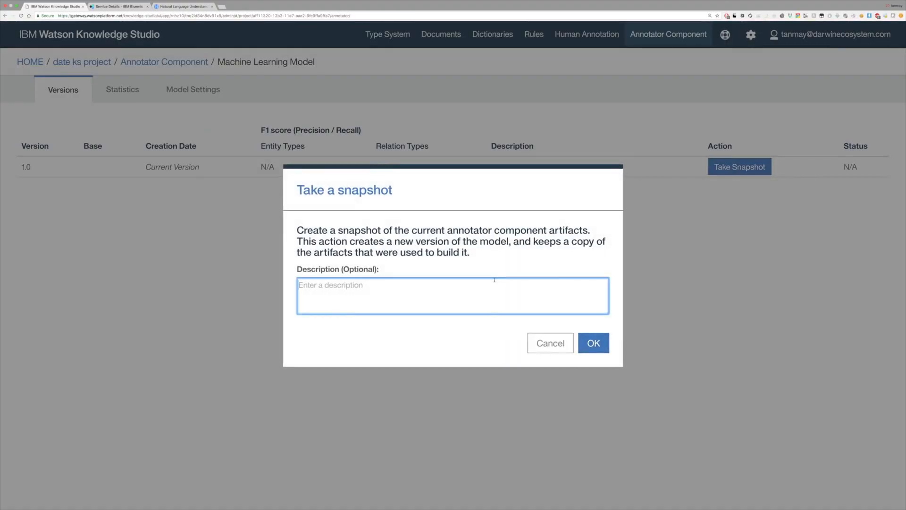
text(DATE PARSER NL)
key(BackSpace)
key(BackSpace)
text(NLU V1)
click(593, 343)
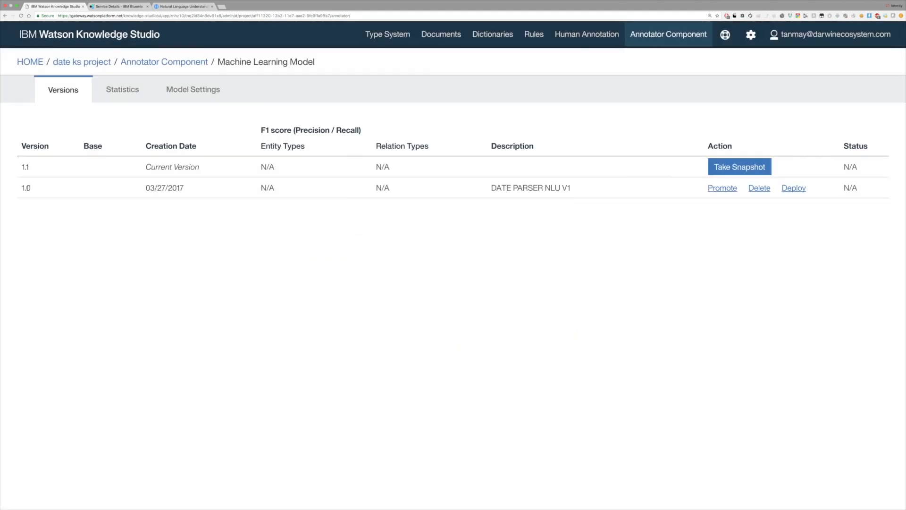
Review the version number, creation date and description of the new snapshot
double_click(27, 188)
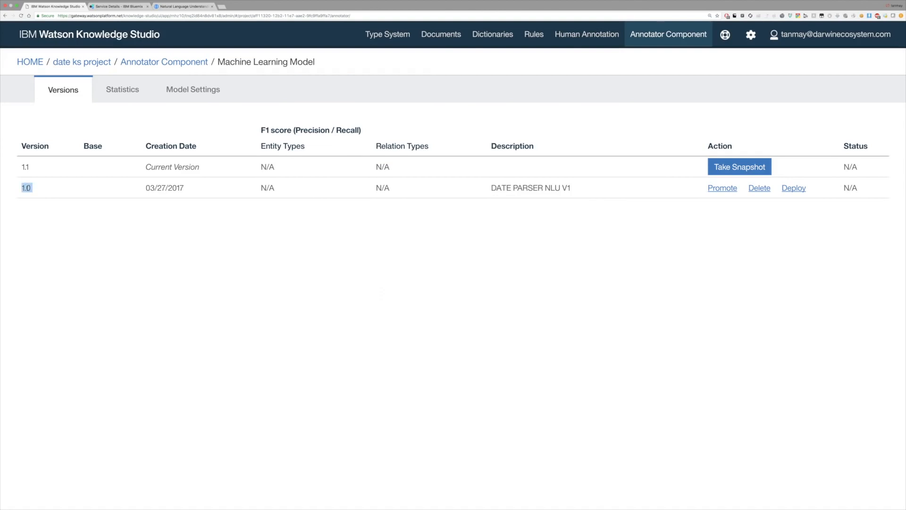
triple_click(176, 187)
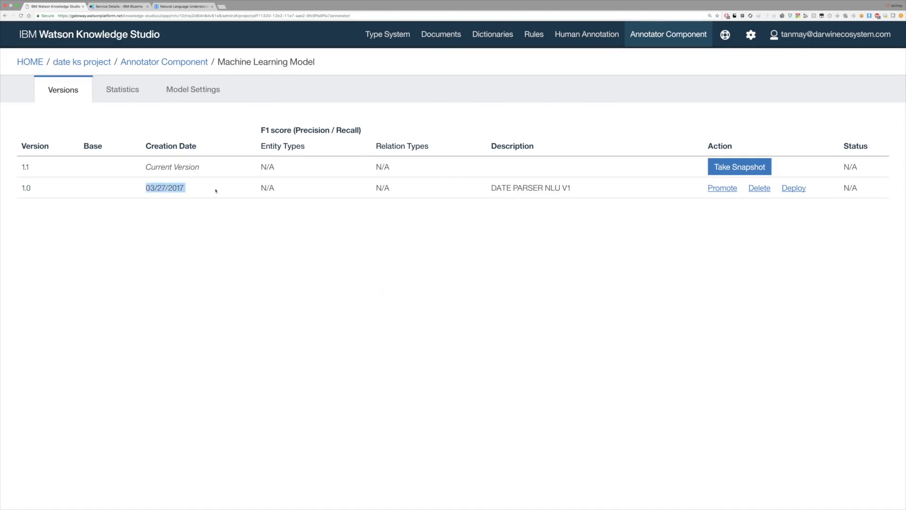
triple_click(500, 188)
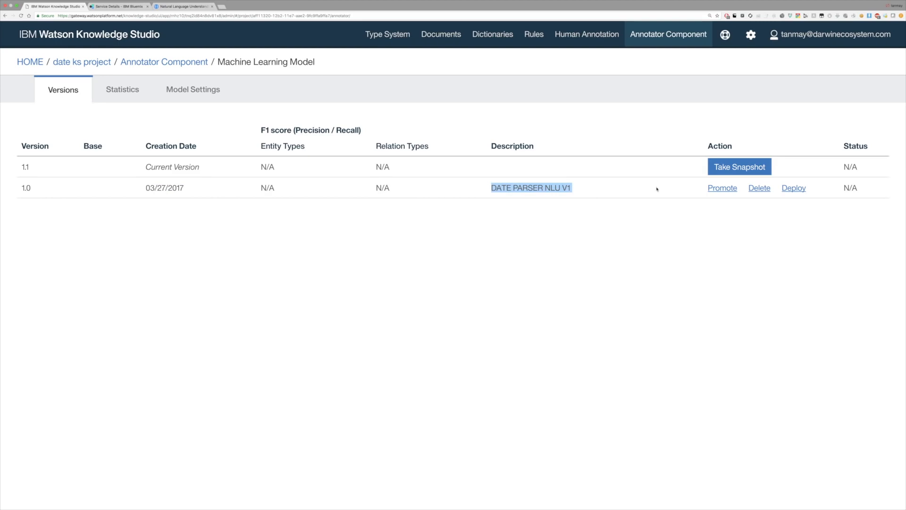
click(713, 188)
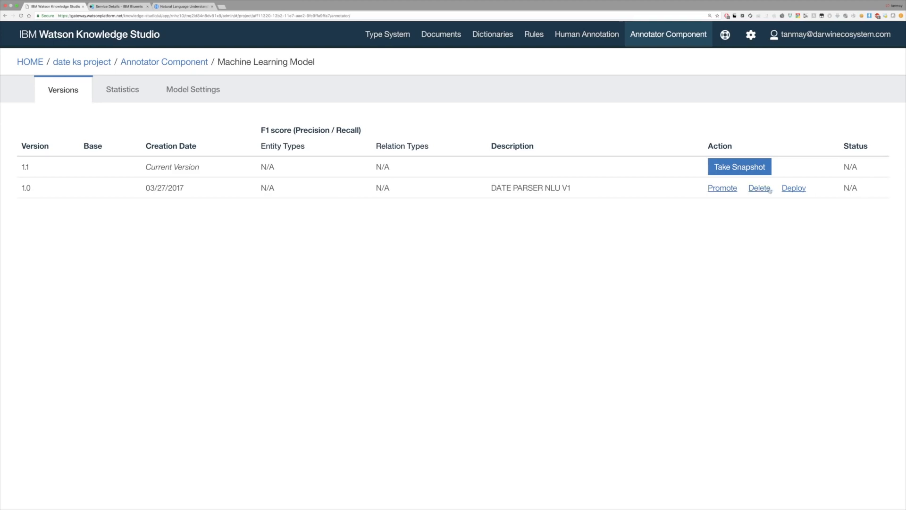
Deploy model version 1.0 to Natural Language Understanding, using the space Test and the service instance WKS DATEPARSER NLU
click(795, 189)
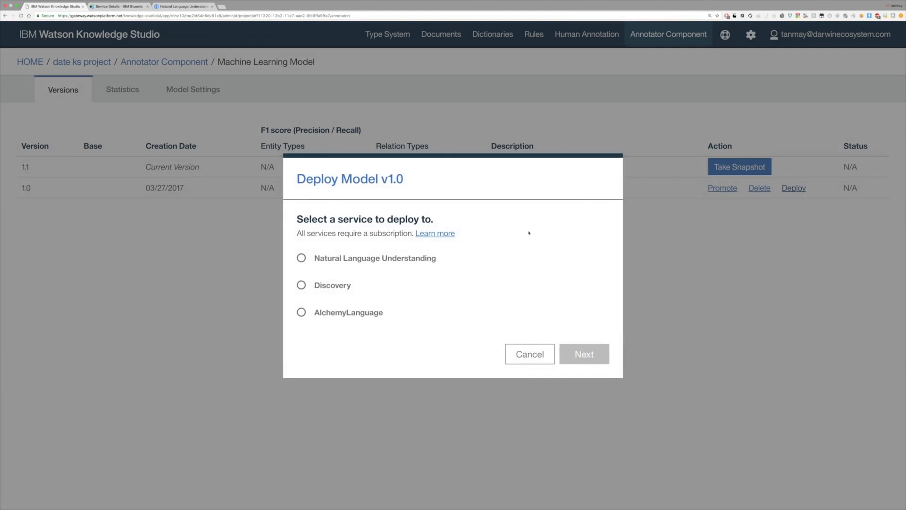
click(397, 258)
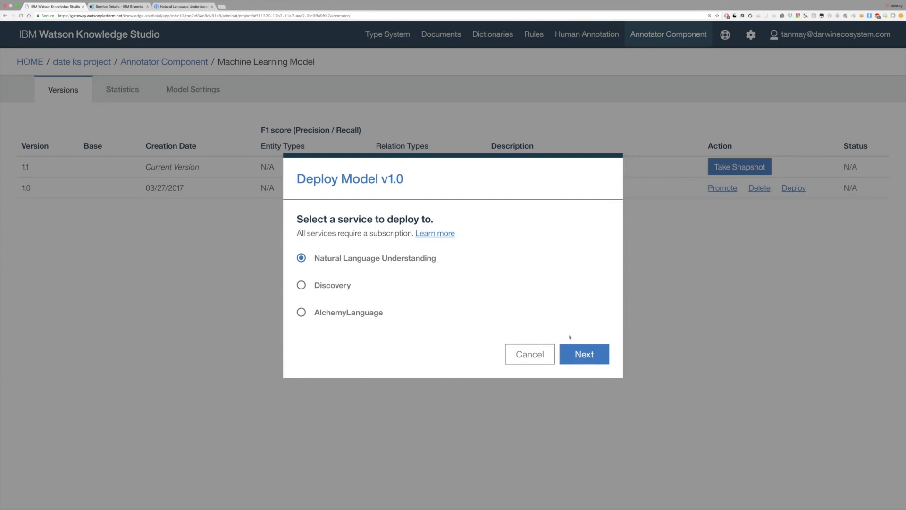
click(594, 354)
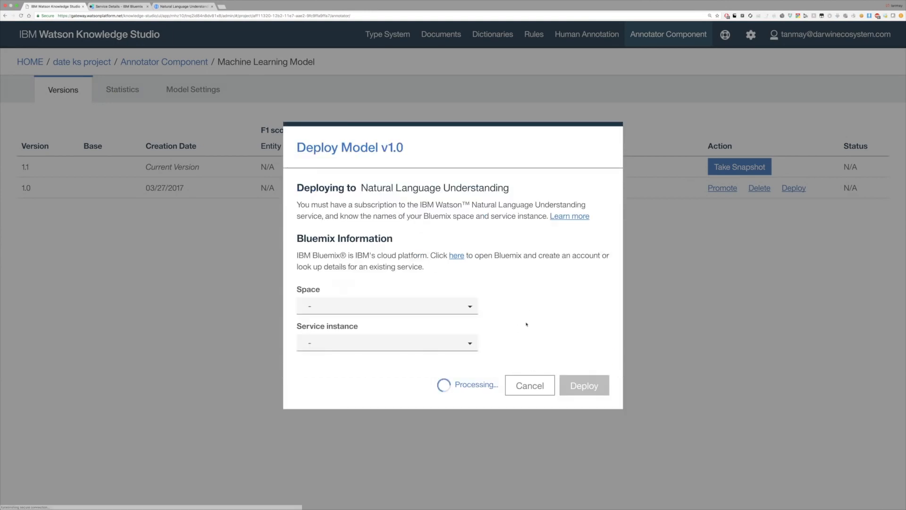
click(460, 309)
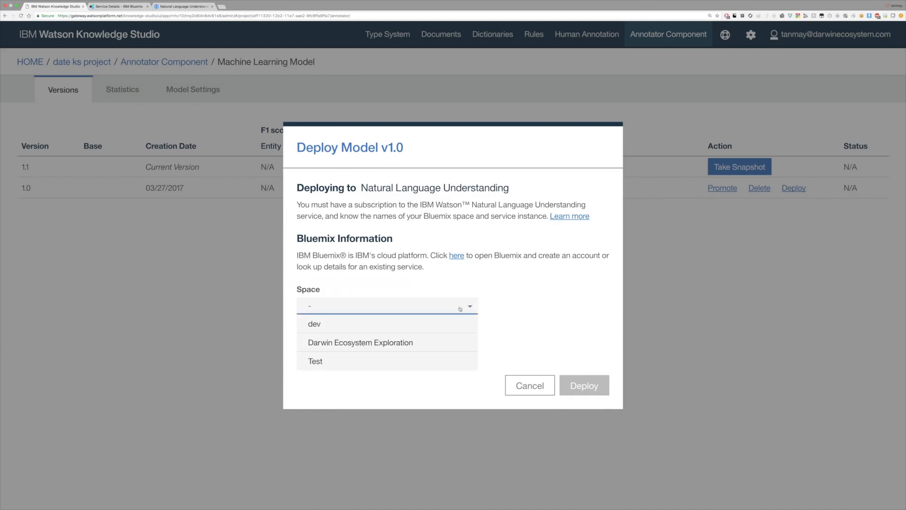
click(453, 361)
click(461, 342)
click(406, 360)
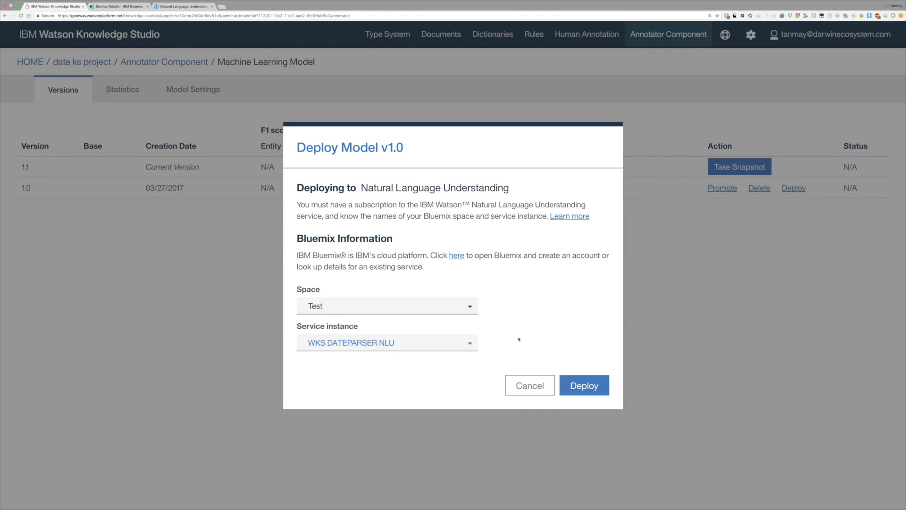
click(569, 386)
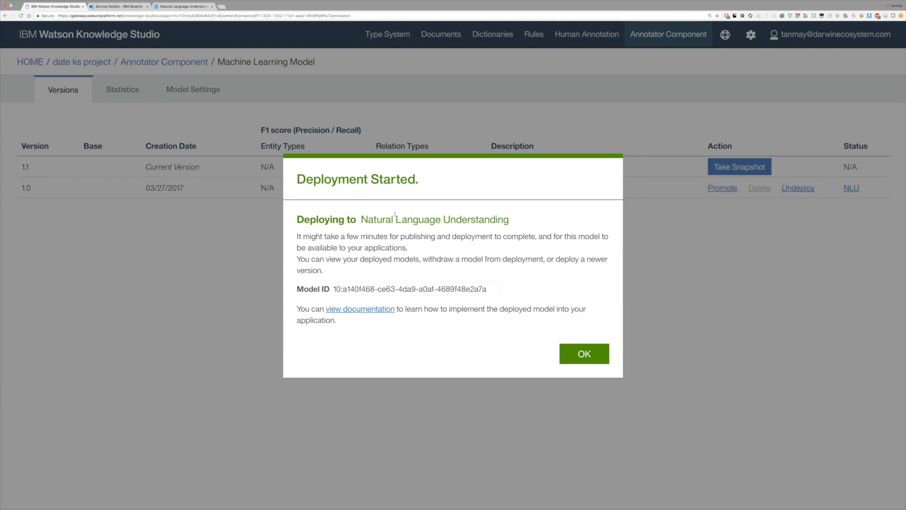
Copy the deployed model's ID from the deployment message and close the message
drag(329, 220, 477, 219)
click(476, 220)
drag(336, 289, 493, 289)
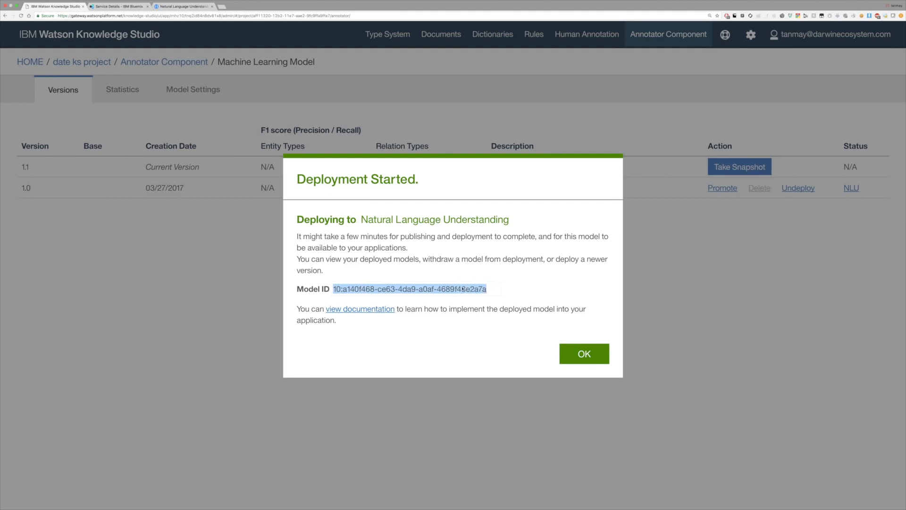
click(583, 354)
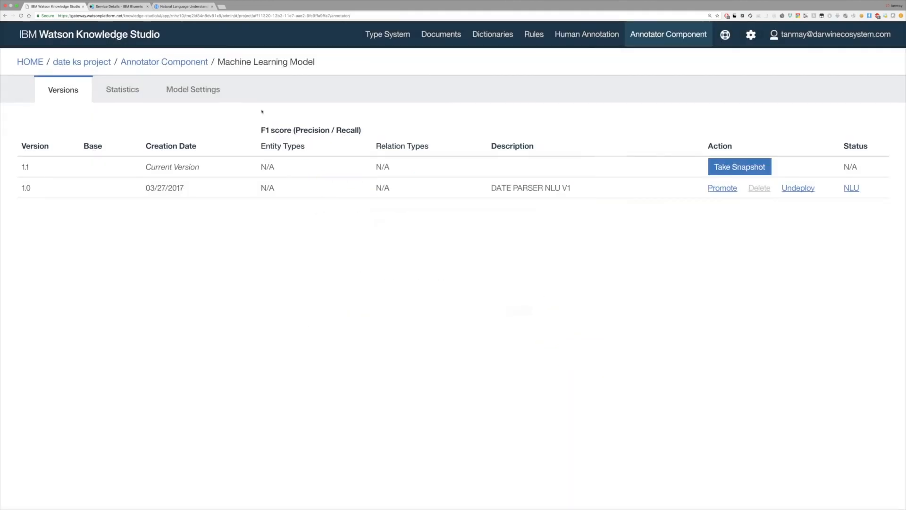
Switch to Watson API Explorer and paste the deployed model's ID as the entities.model parameter
click(171, 7)
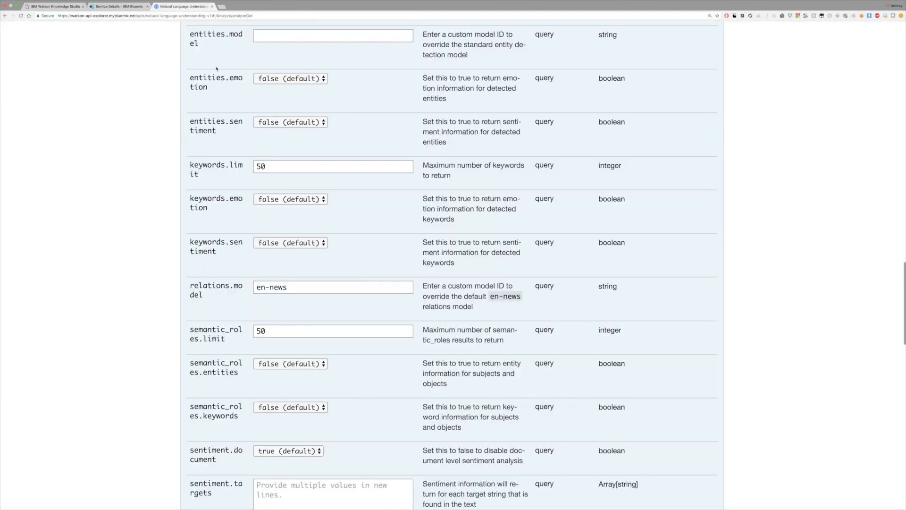
scroll(217, 67, up, 5)
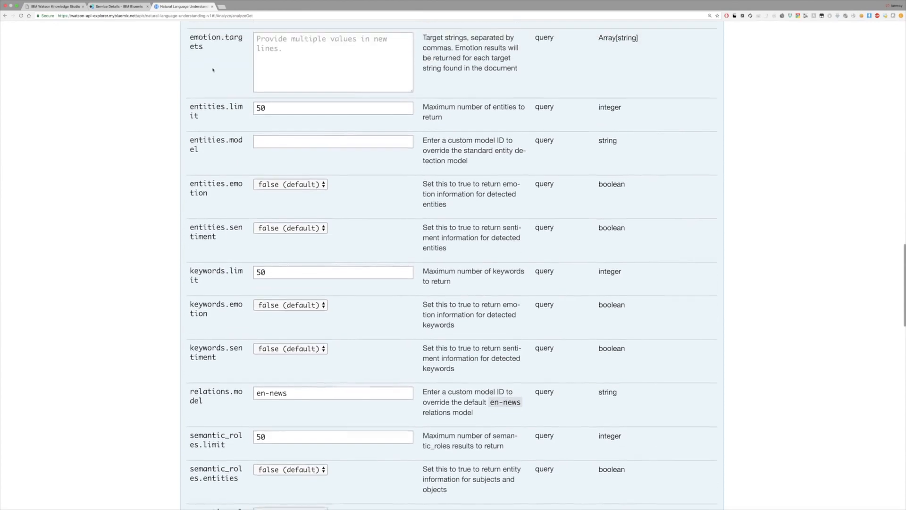
scroll(213, 108, up, 1)
double_click(196, 187)
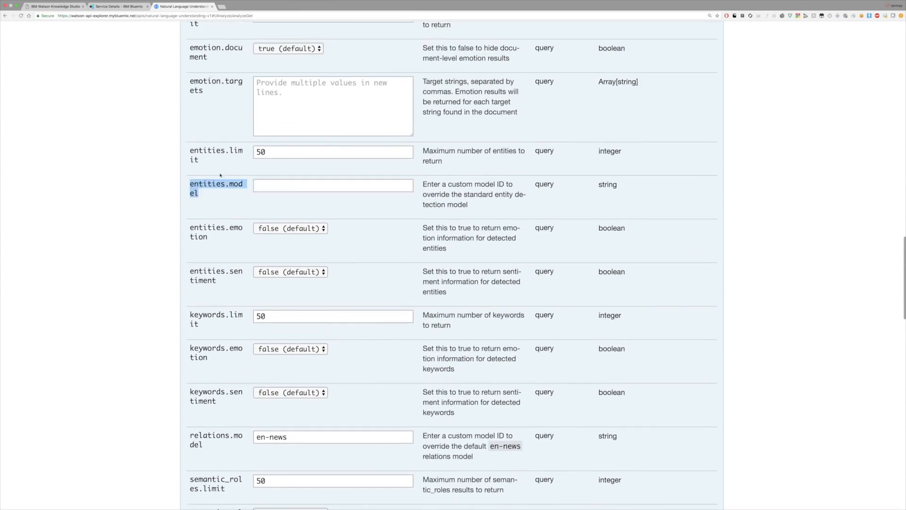
click(258, 186)
key(super+v)
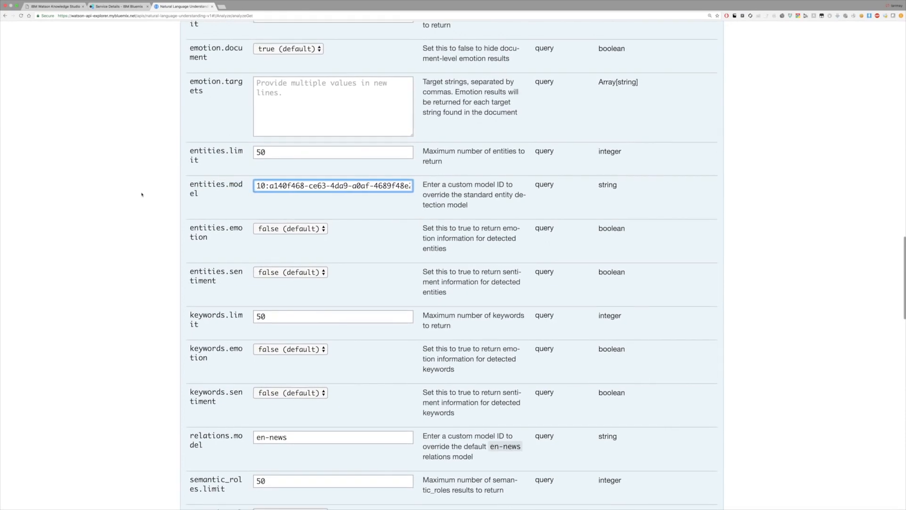
Resend the GET /v1/analyze request with the custom entity model
scroll(142, 195, down, 5)
scroll(144, 196, down, 10)
click(194, 264)
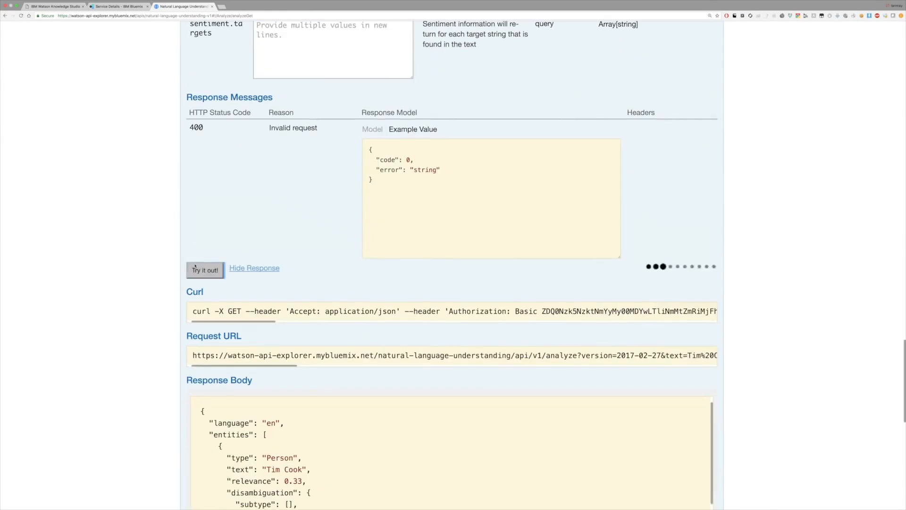
Examine the error text and code in the response body of the analyze request
scroll(159, 246, down, 3)
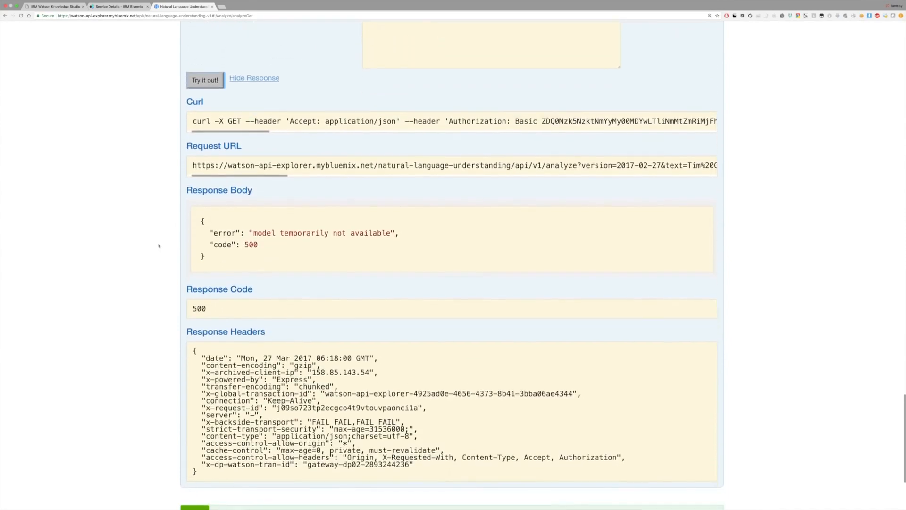
double_click(251, 210)
drag(257, 199, 360, 199)
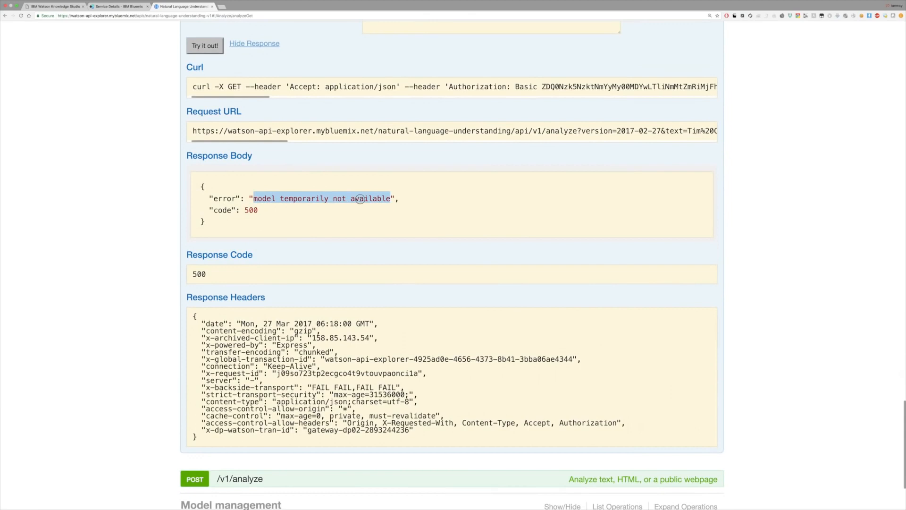
Review the analyze request's parameters and return to its response body
click(53, 7)
click(183, 7)
scroll(158, 94, up, 10)
scroll(154, 91, up, 1)
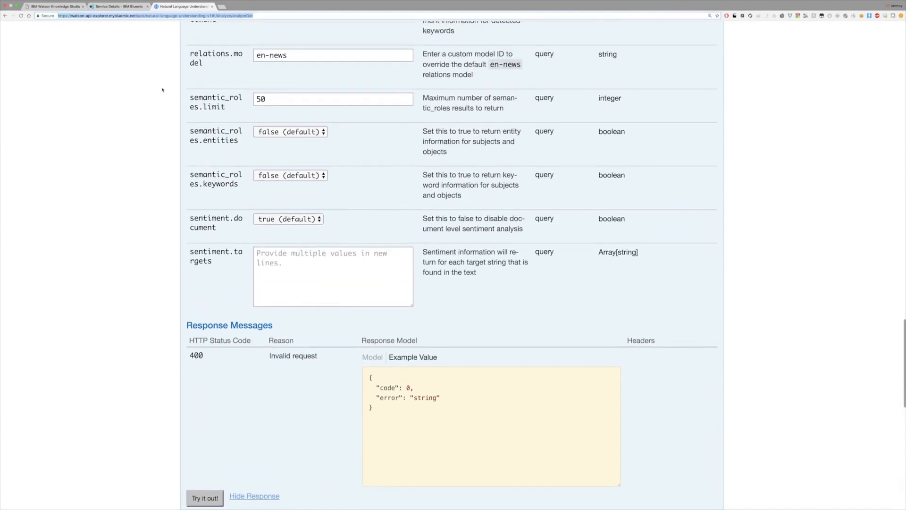
scroll(157, 91, up, 5)
scroll(155, 95, down, 9)
scroll(152, 97, down, 5)
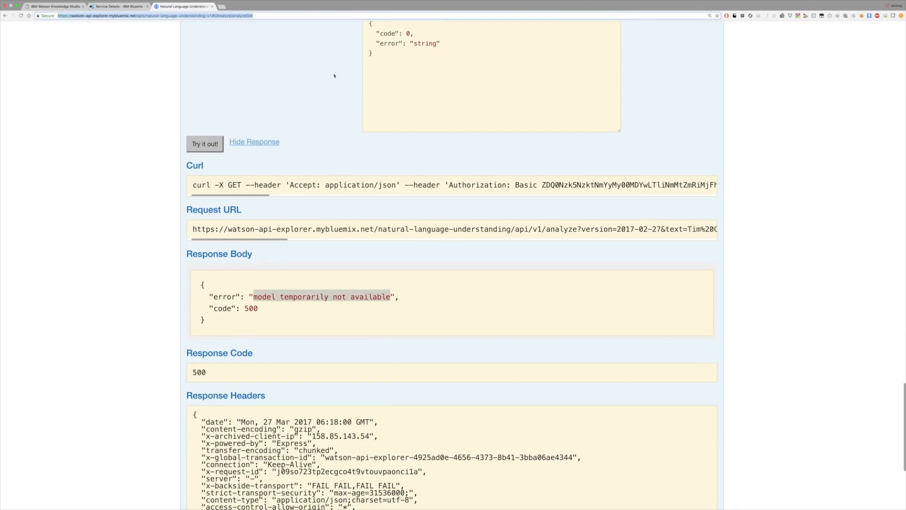
mouse_move(341, 1)
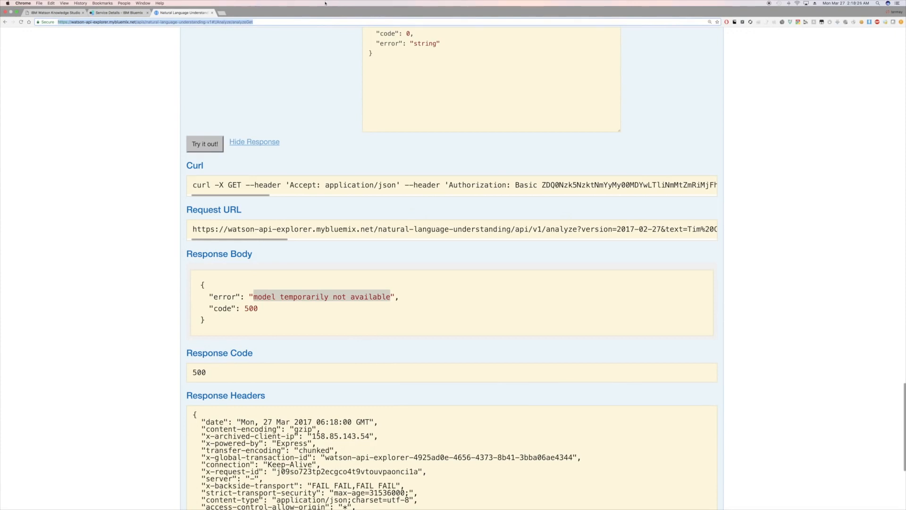
click(108, 231)
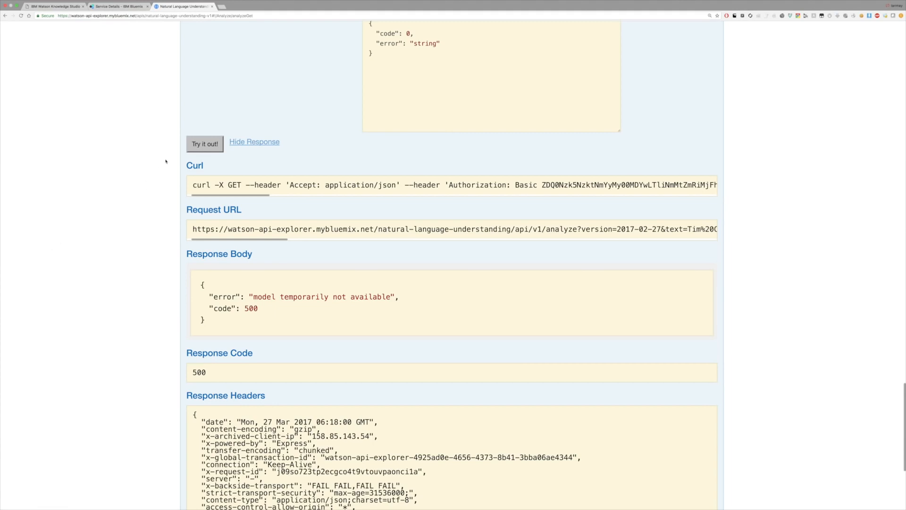
Resend the GET /v1/analyze request and examine the entity type and text in the response body
click(195, 150)
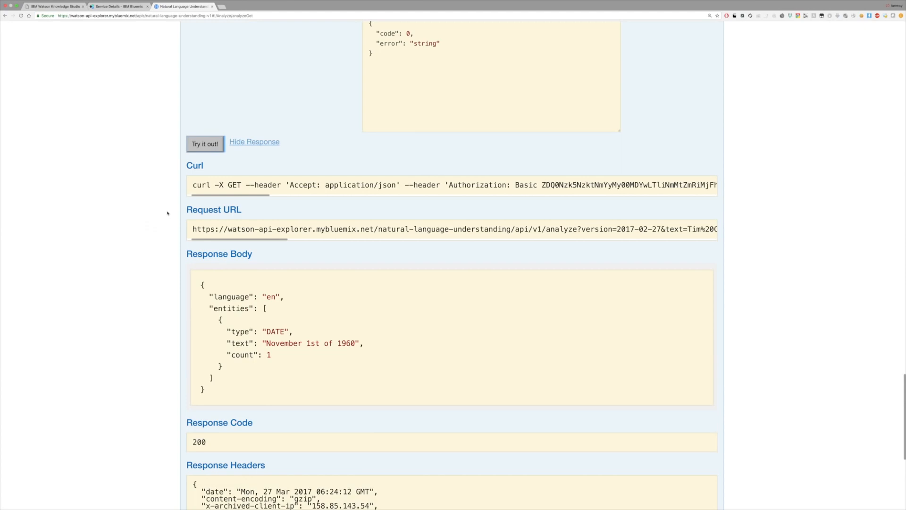
scroll(276, 228, down, 3)
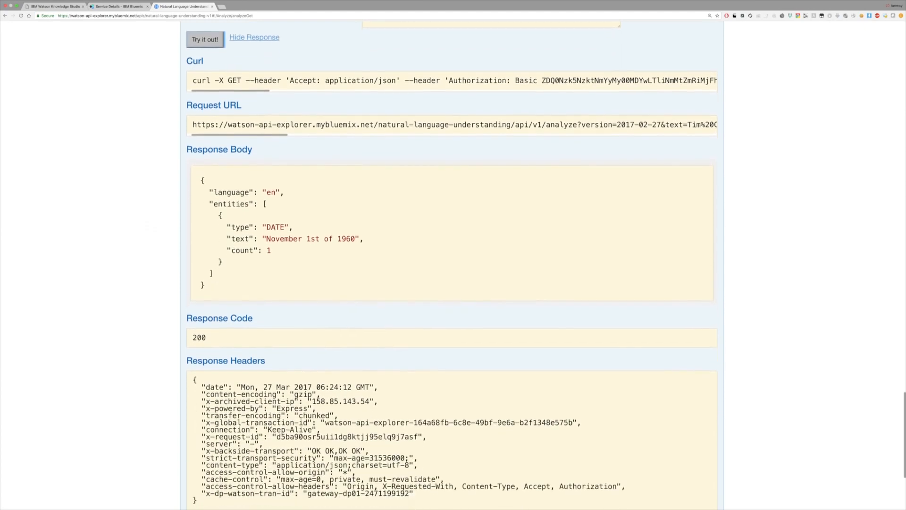
double_click(276, 227)
drag(279, 239, 345, 241)
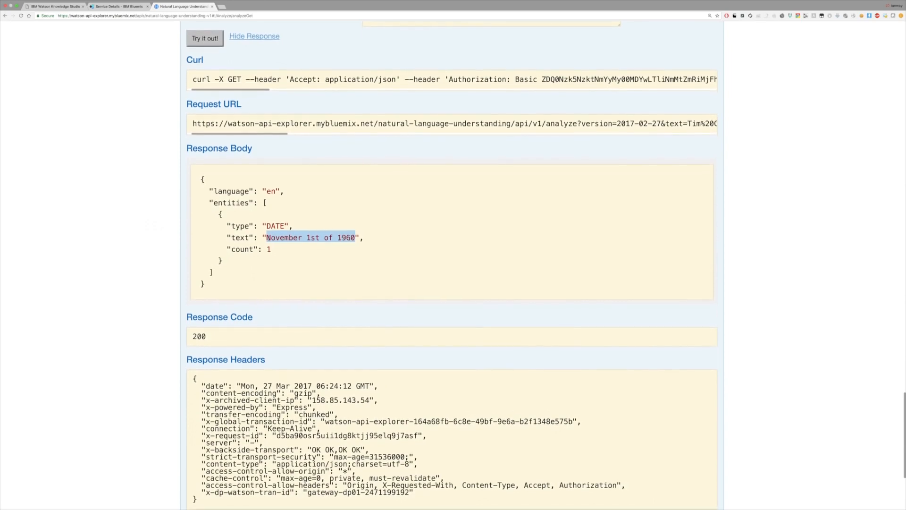
double_click(281, 240)
click(277, 240)
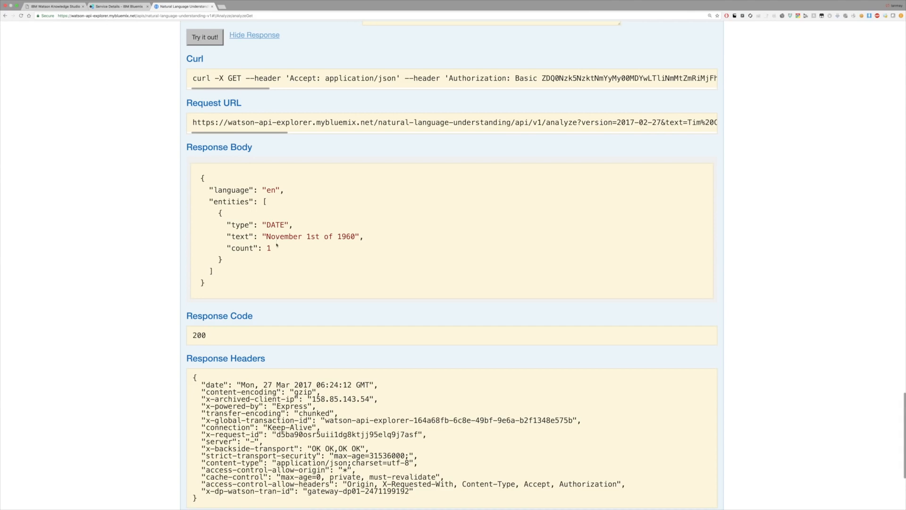
Read through the full sentence in the request's text parameter to compare it with the extracted entity
scroll(277, 243, up, 20)
scroll(272, 246, up, 7)
triple_click(276, 268)
scroll(274, 267, right, 2)
scroll(274, 267, right, 1)
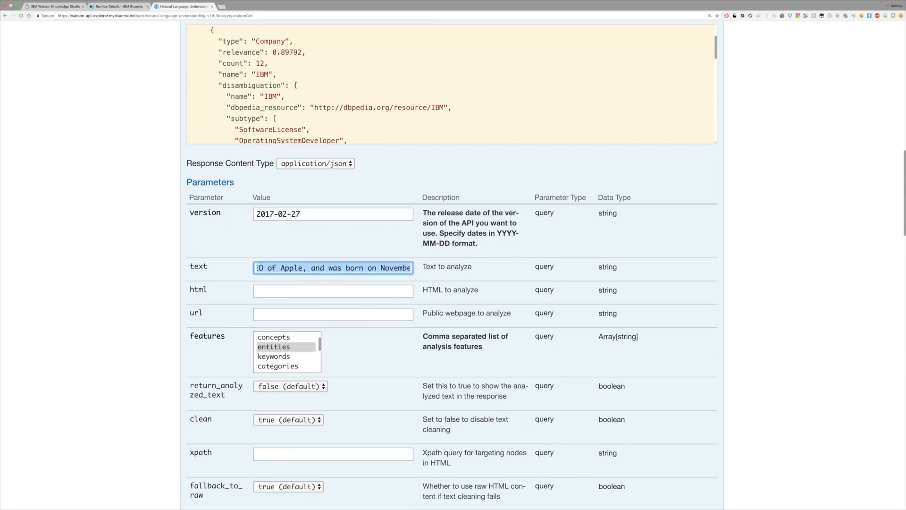
scroll(333, 267, right, 3)
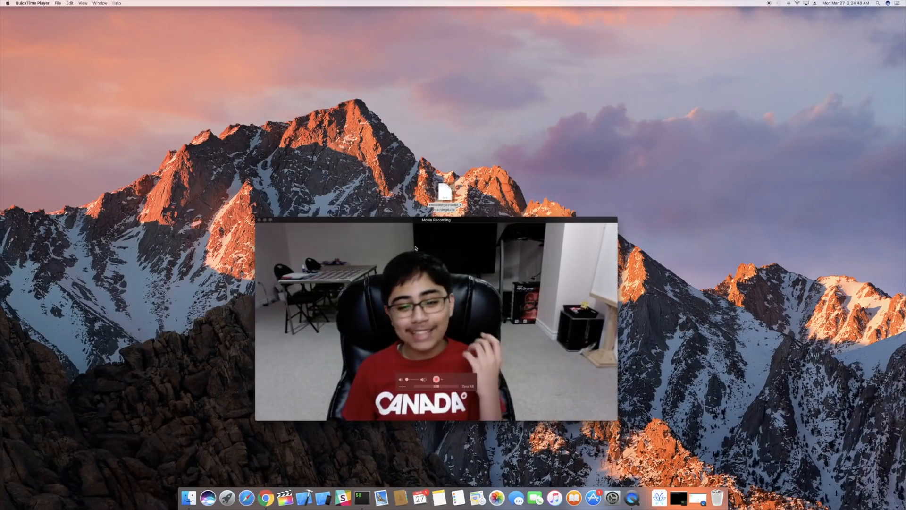
drag(423, 221, 433, 135)
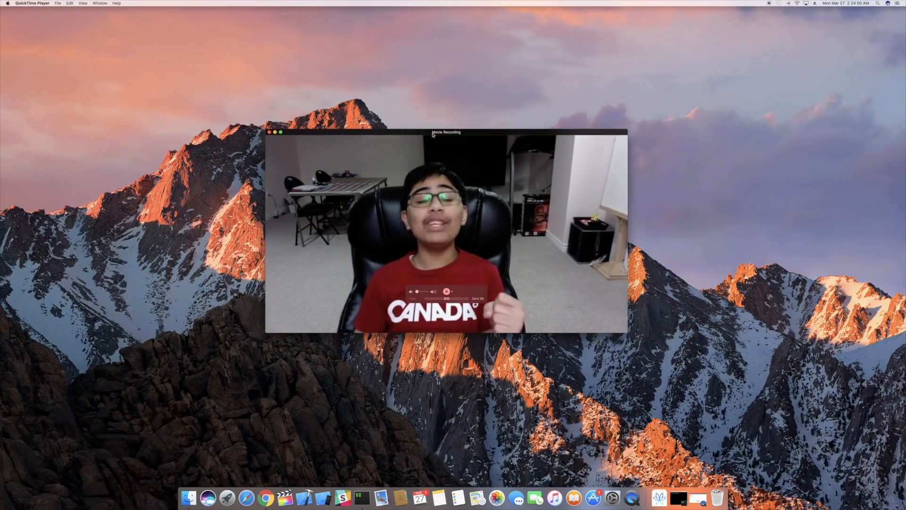